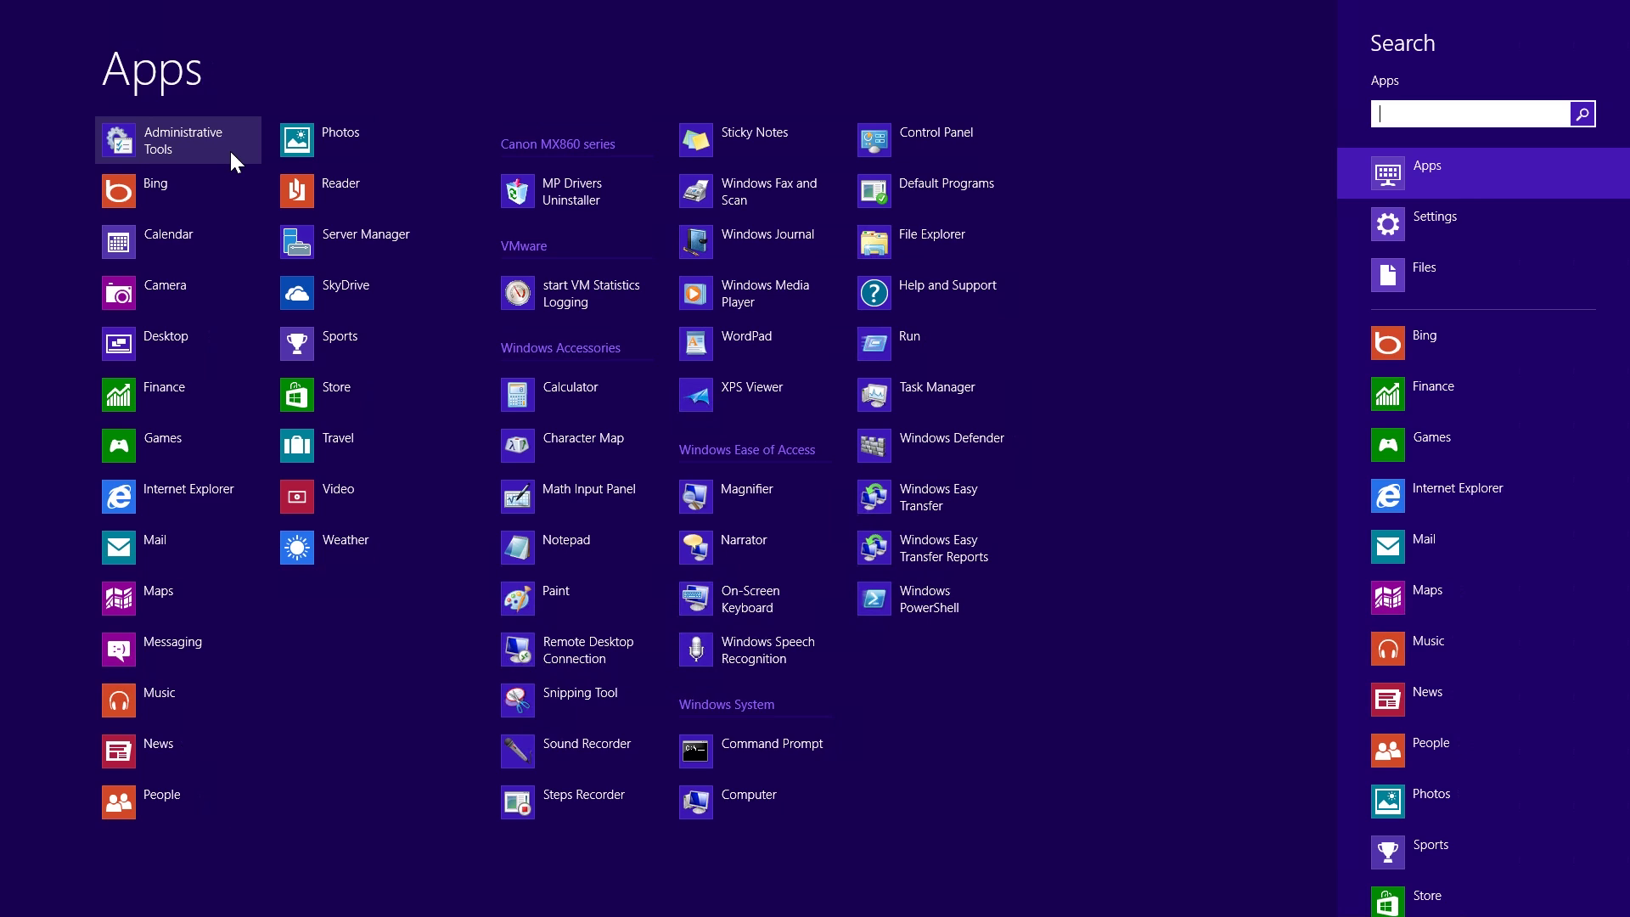
- Open the DNS management console from the Administrative Tools
click(230, 151)
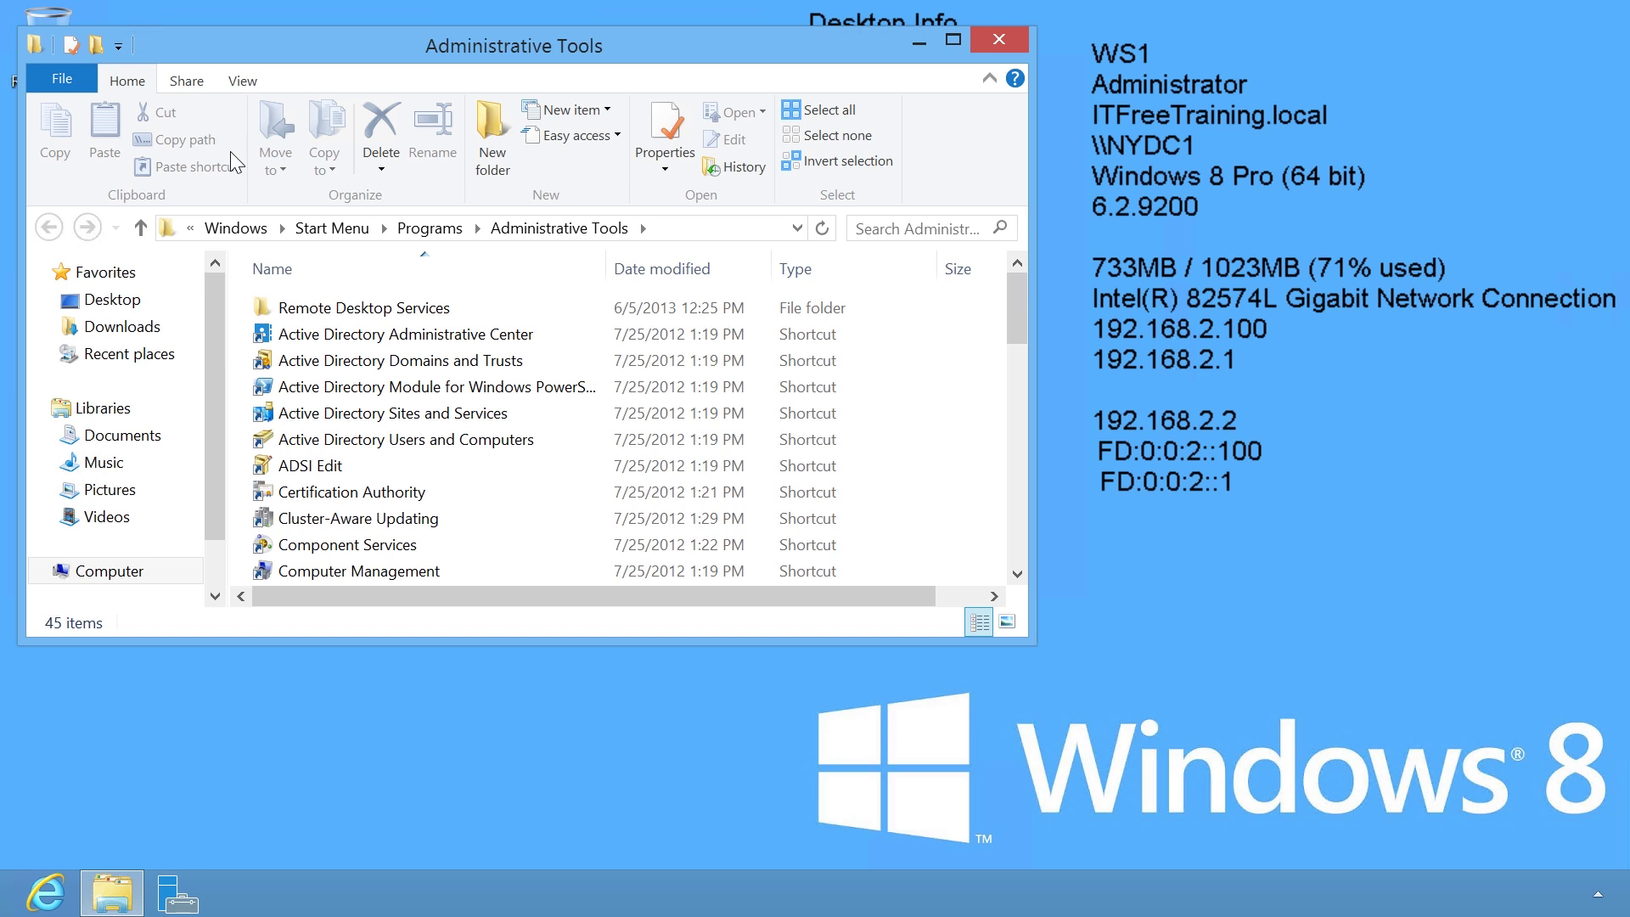
click(344, 361)
text(dns)
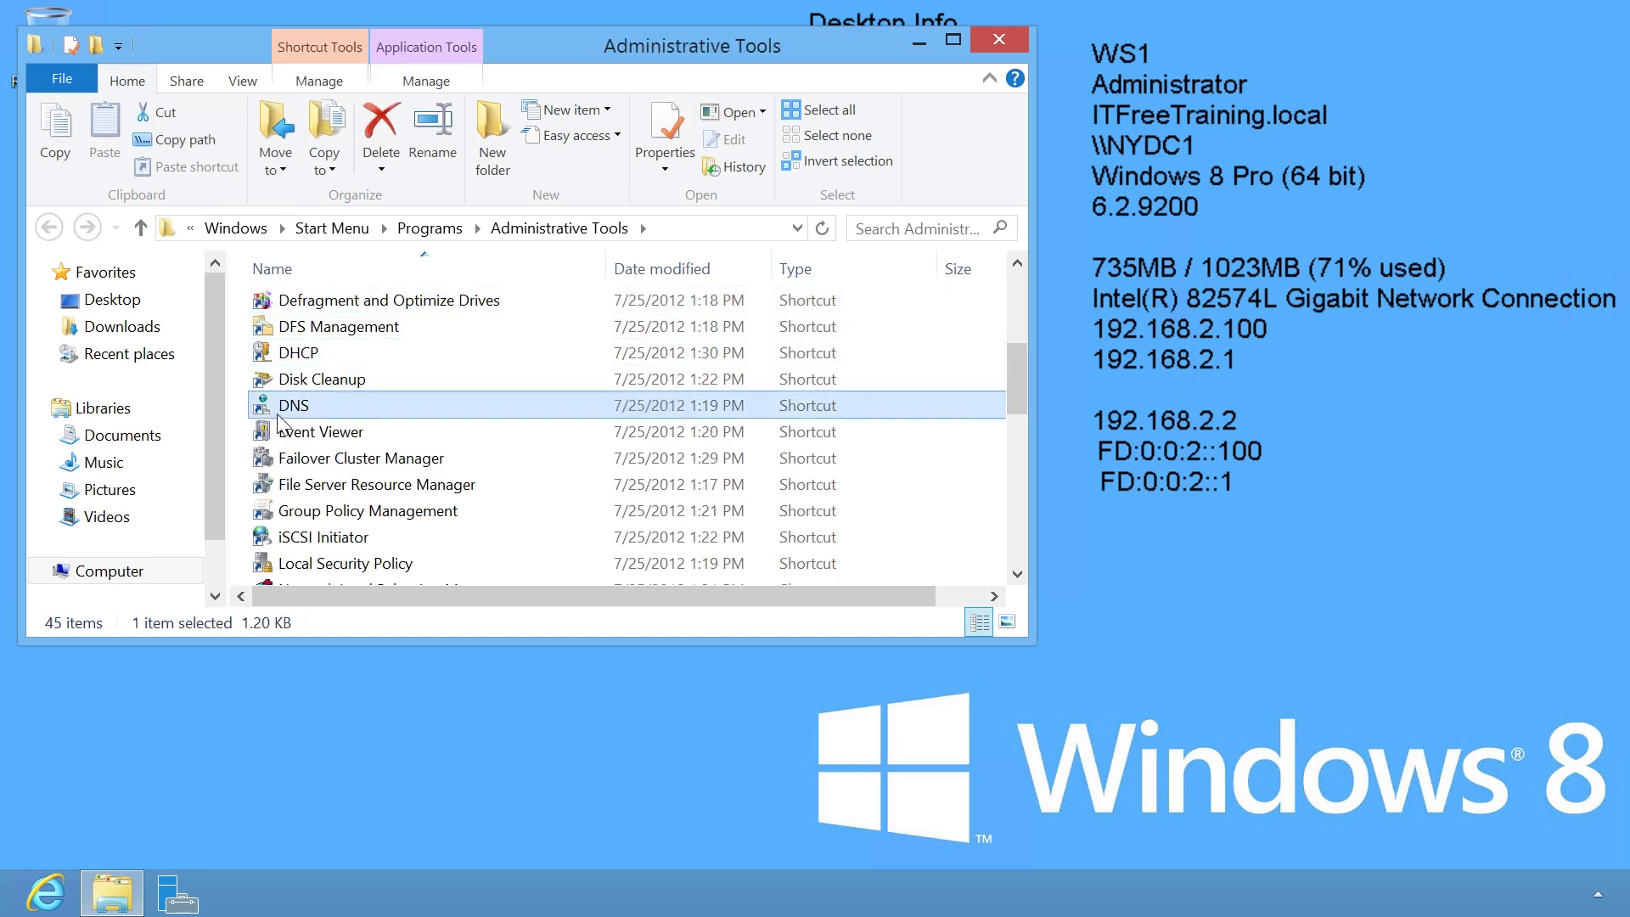
double_click(416, 414)
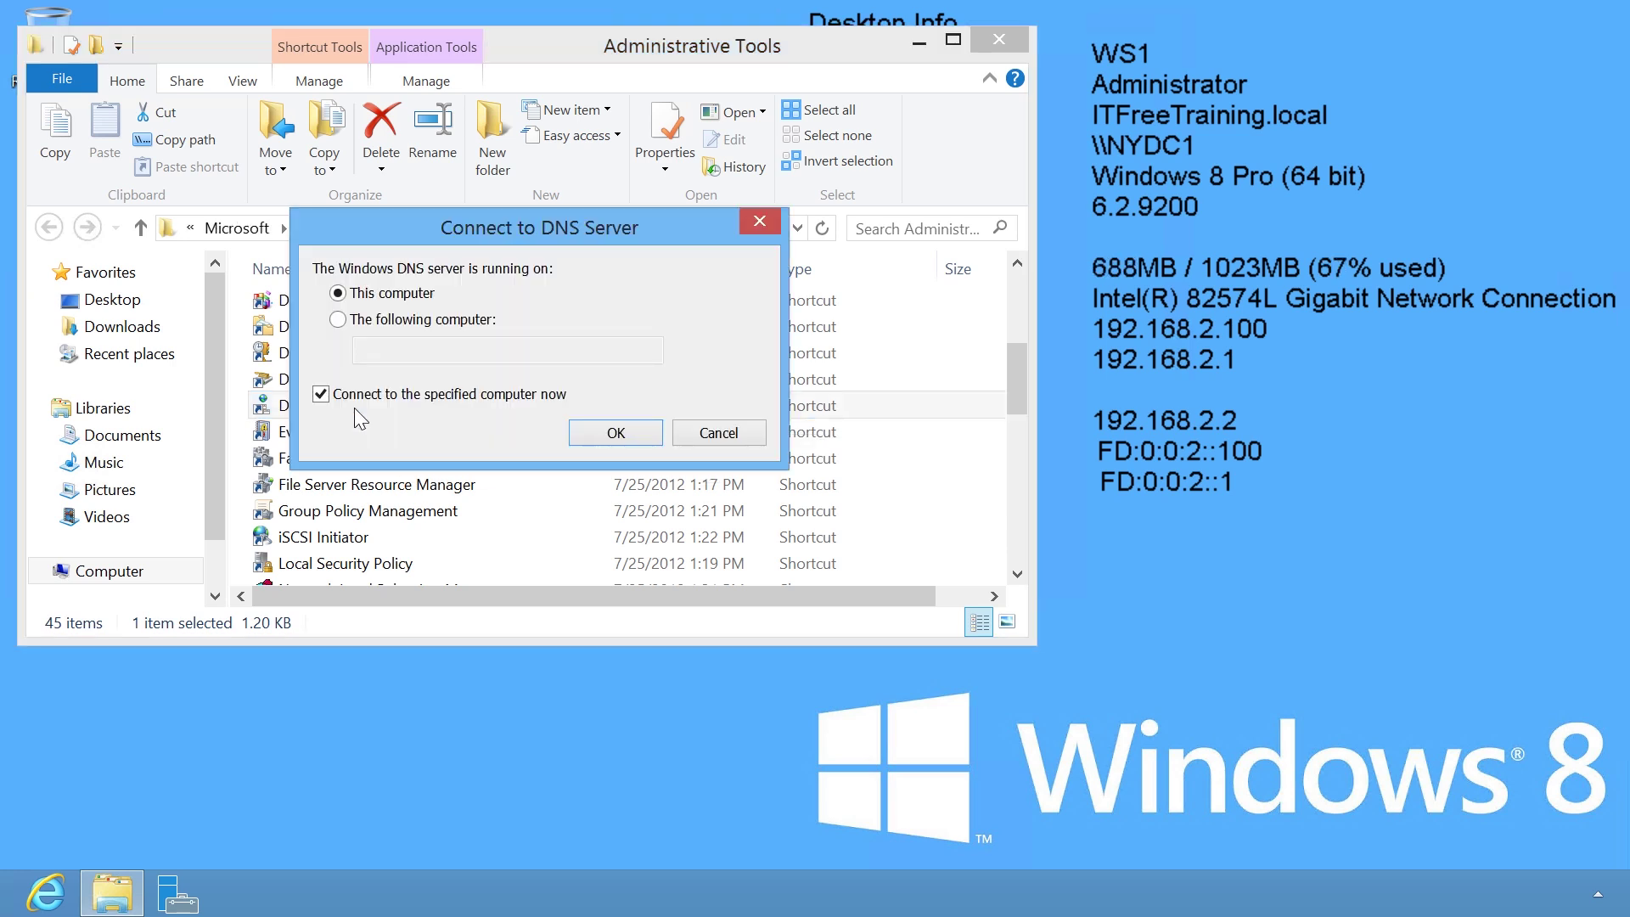
- Connect the DNS console to the DNS server running on the computer nydc1
click(338, 319)
click(405, 351)
text(nydc1)
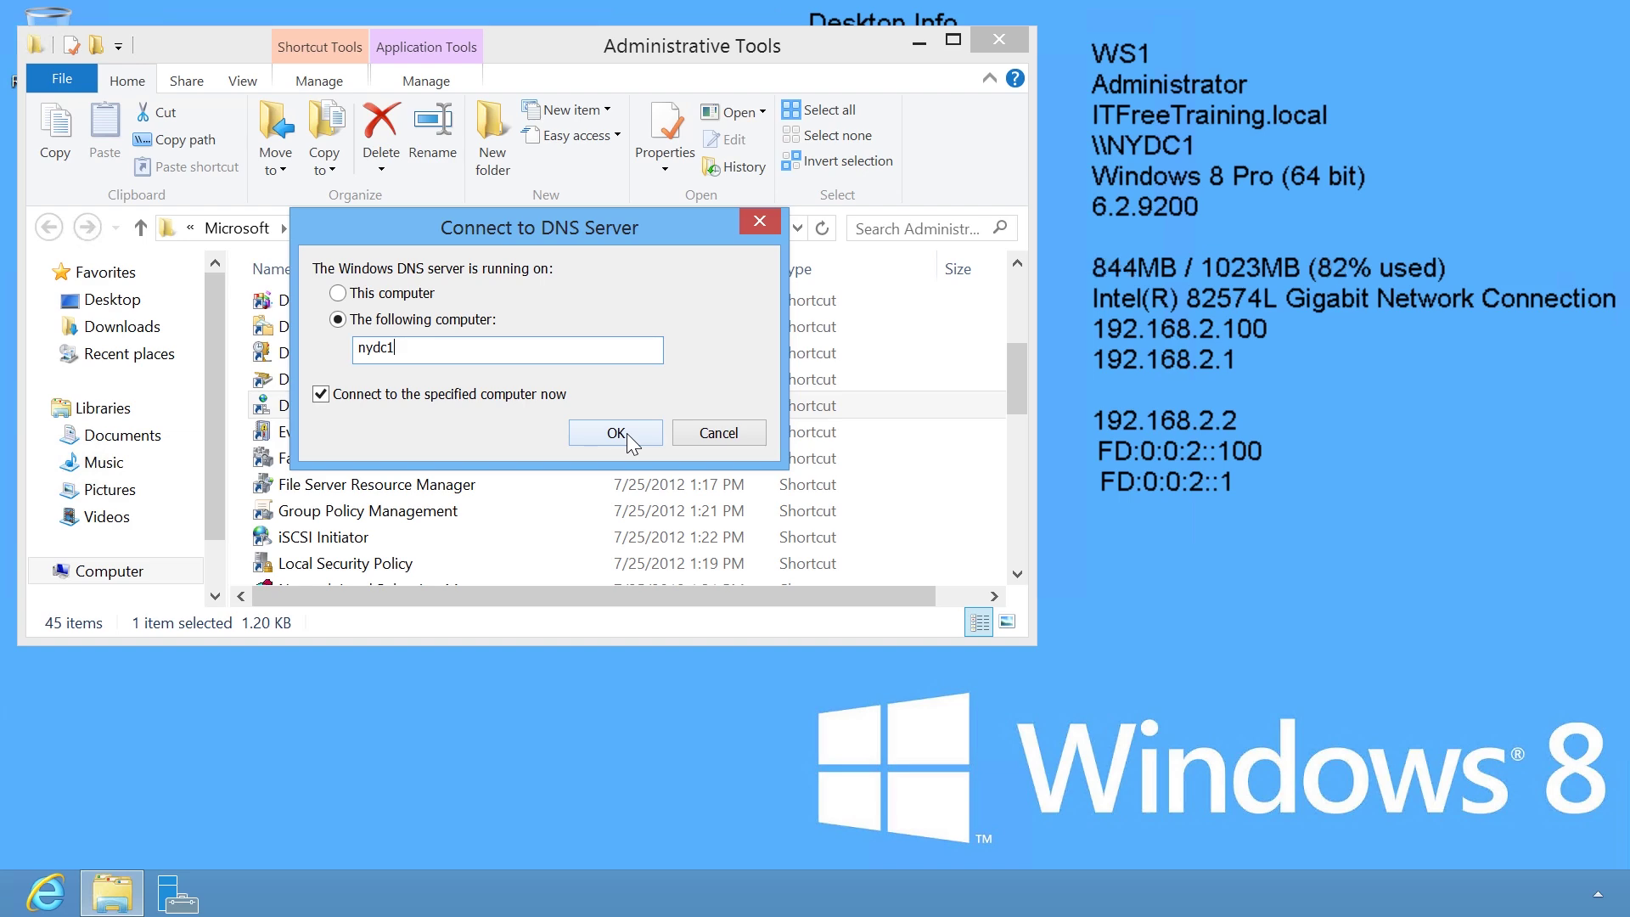
click(627, 433)
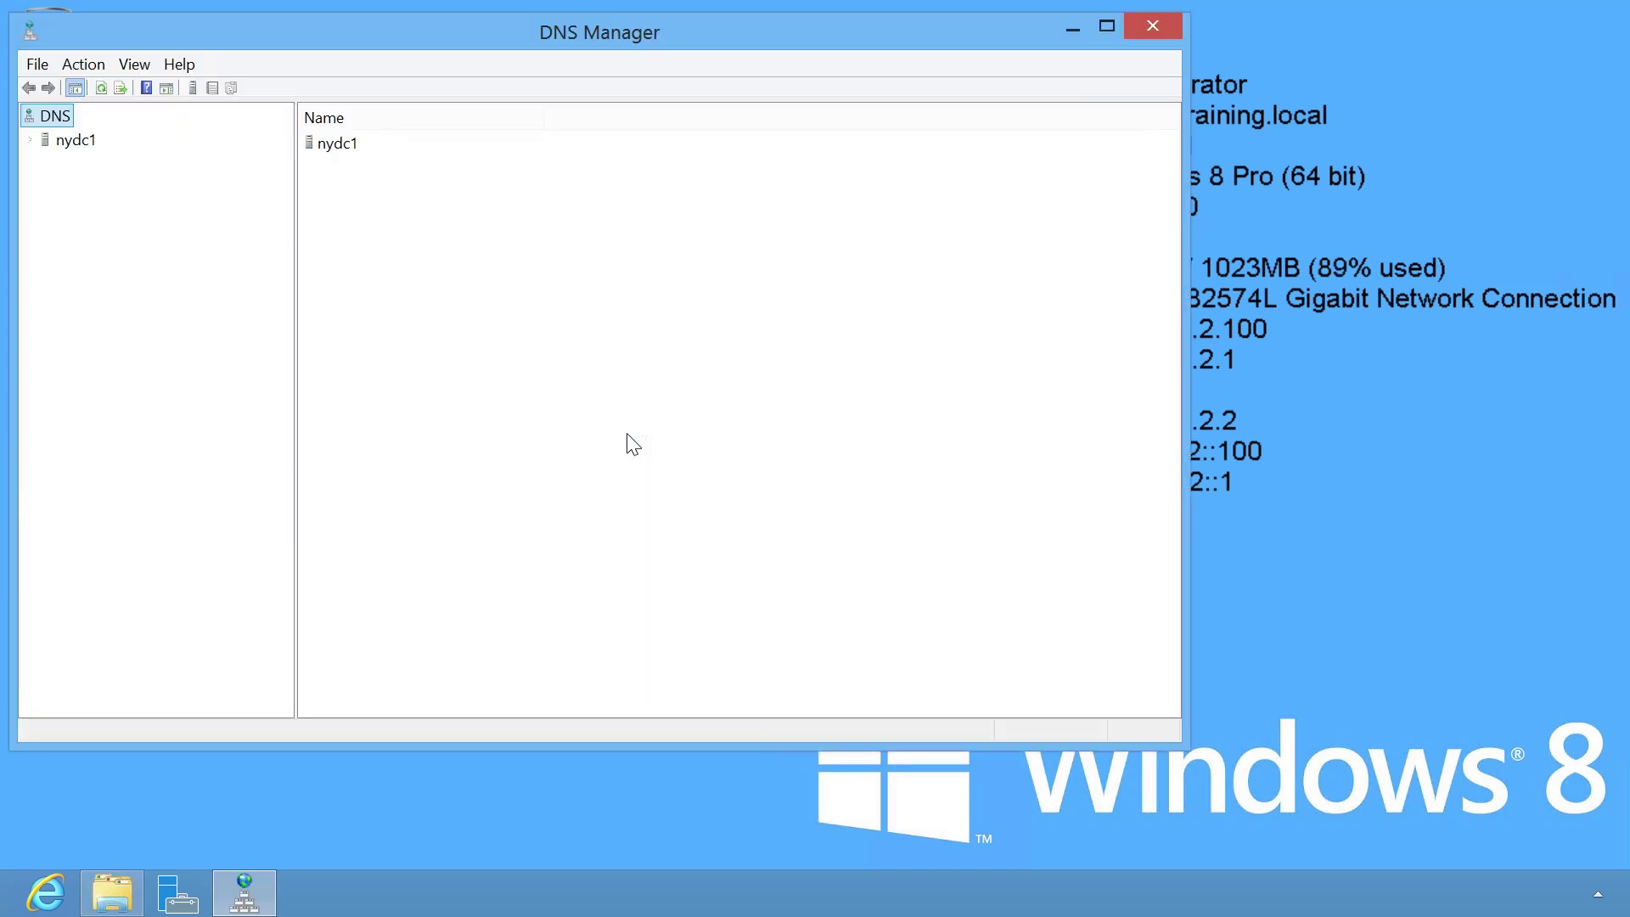
- Expand nydc1 and its forward lookup zones, and show the records of the ITFreeTraining.local zone
double_click(42, 142)
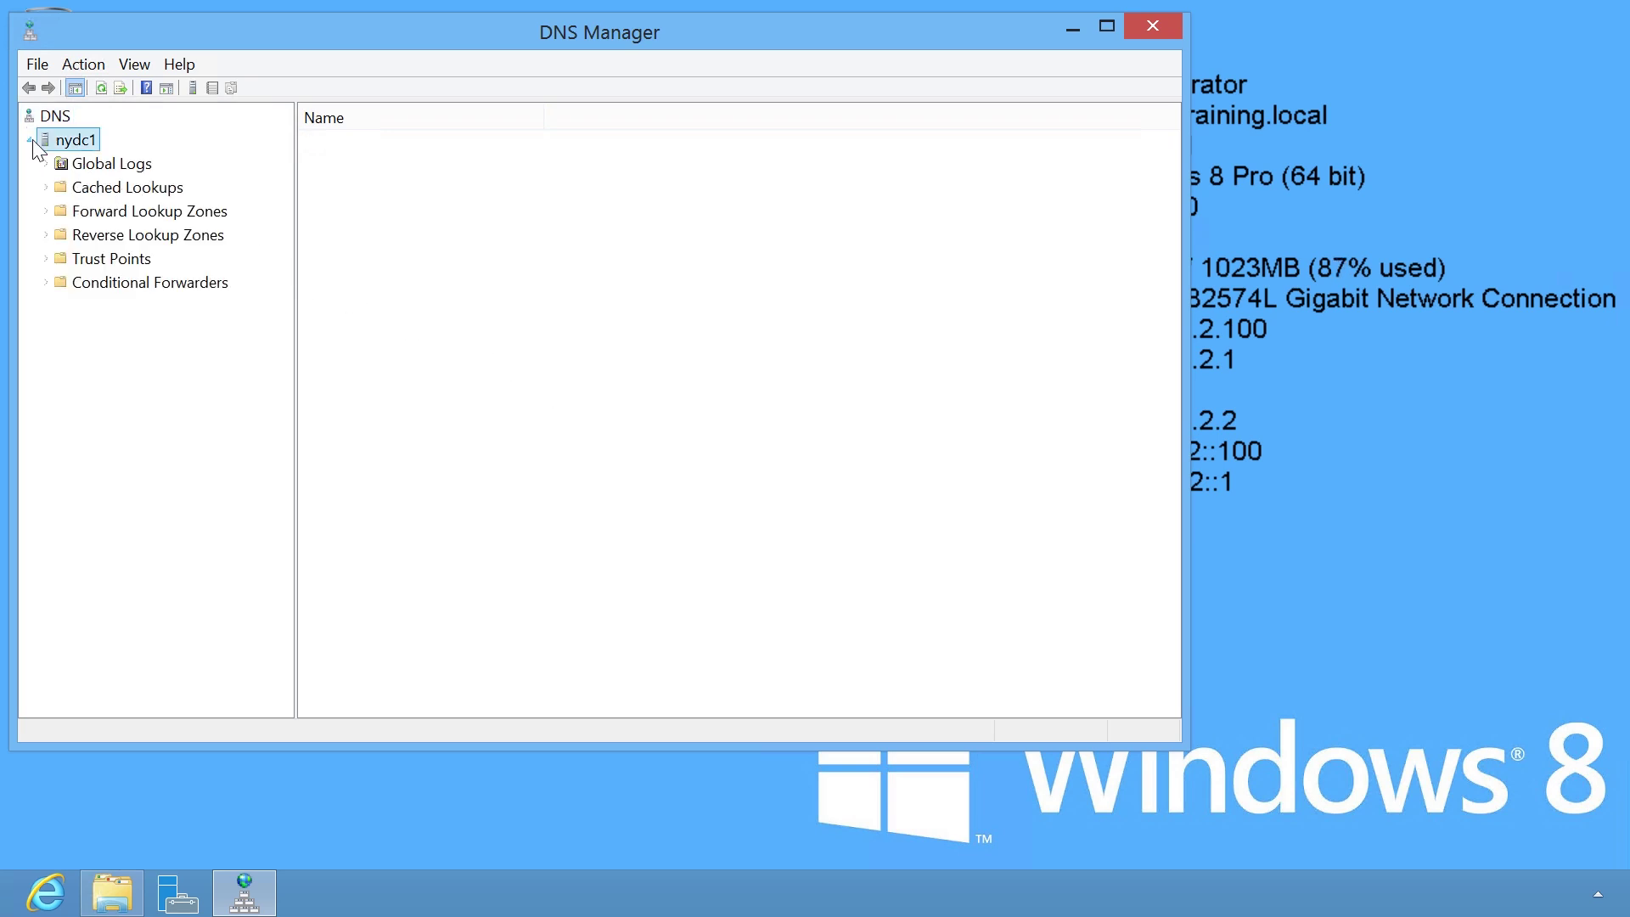
double_click(59, 209)
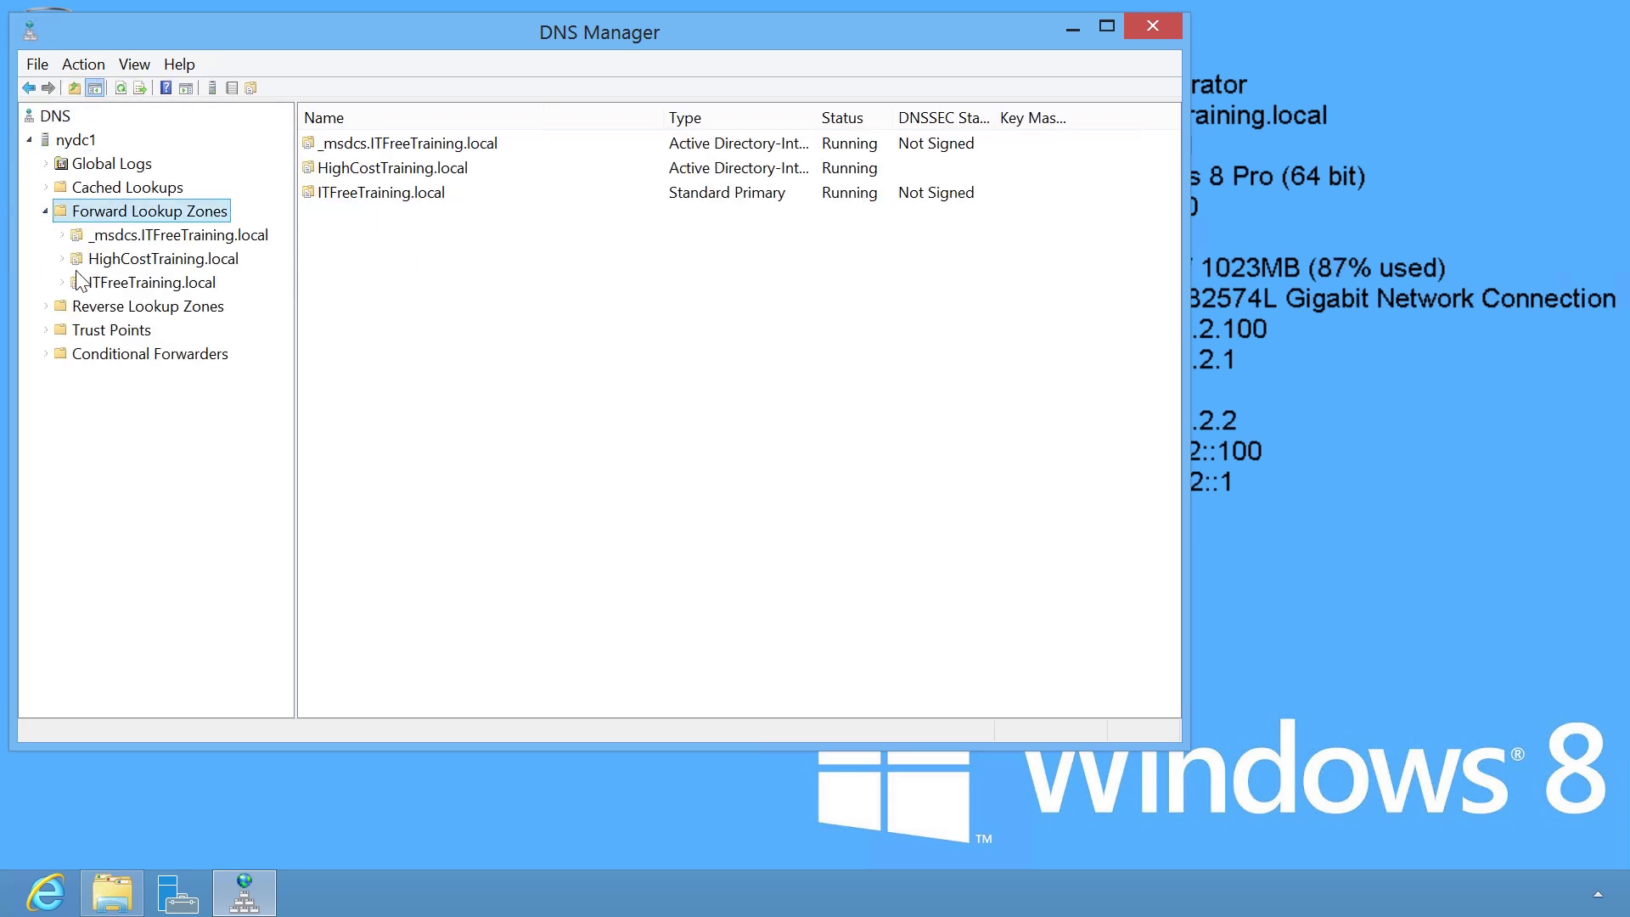
click(74, 287)
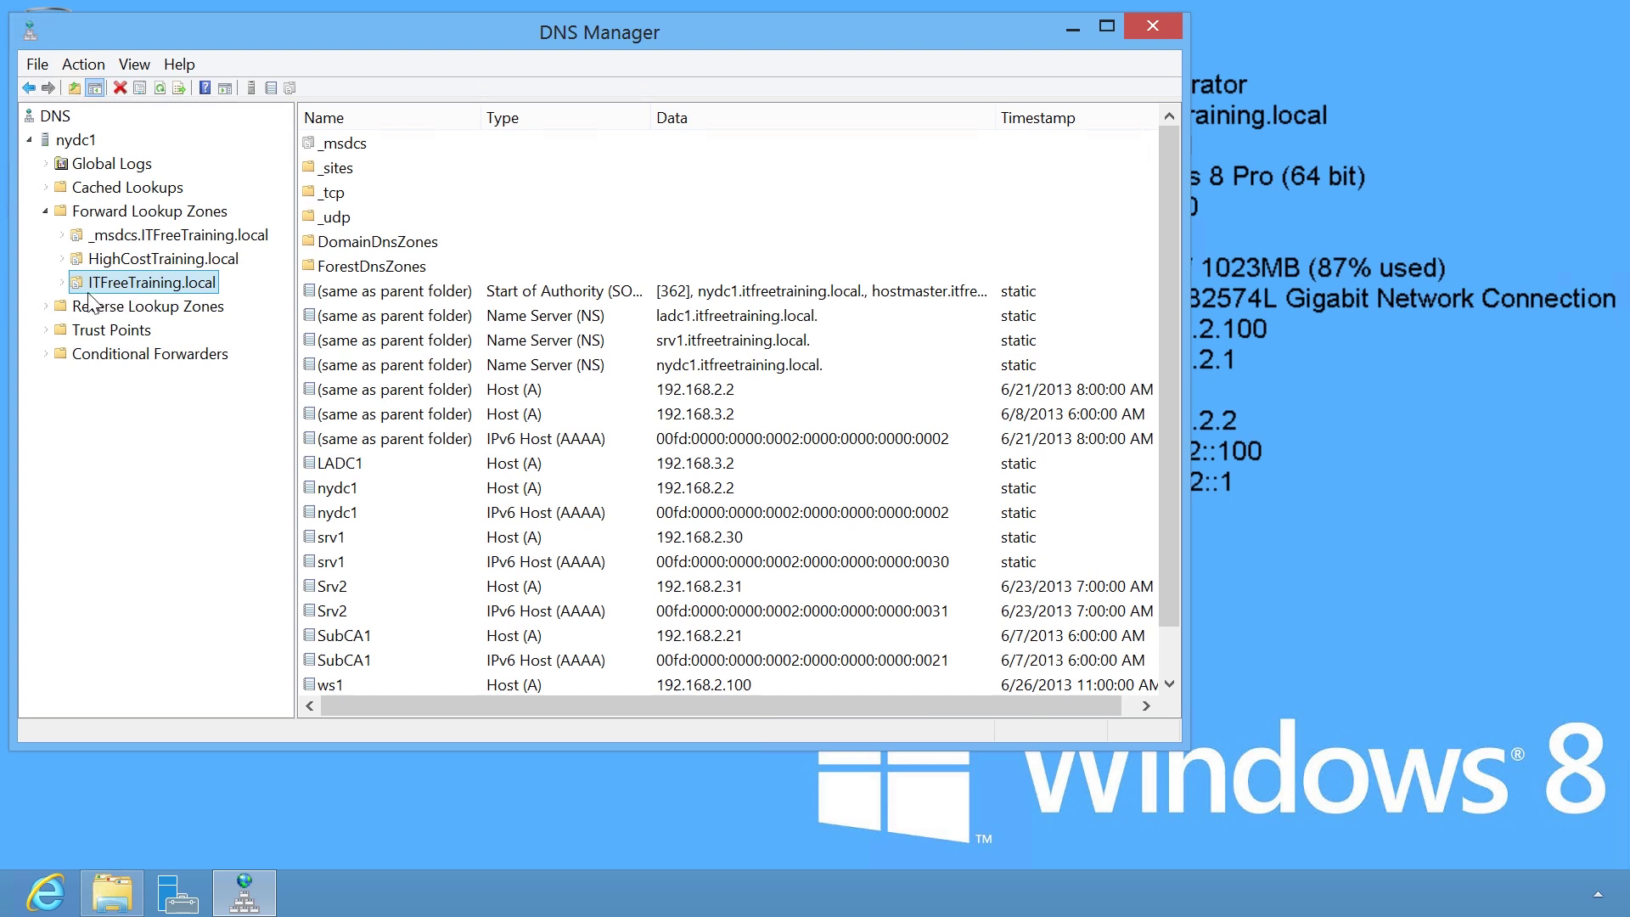
- Review the general, Start of Authority and name server properties of the ITFreeTraining.local zone, and close them without changes
right_click(218, 296)
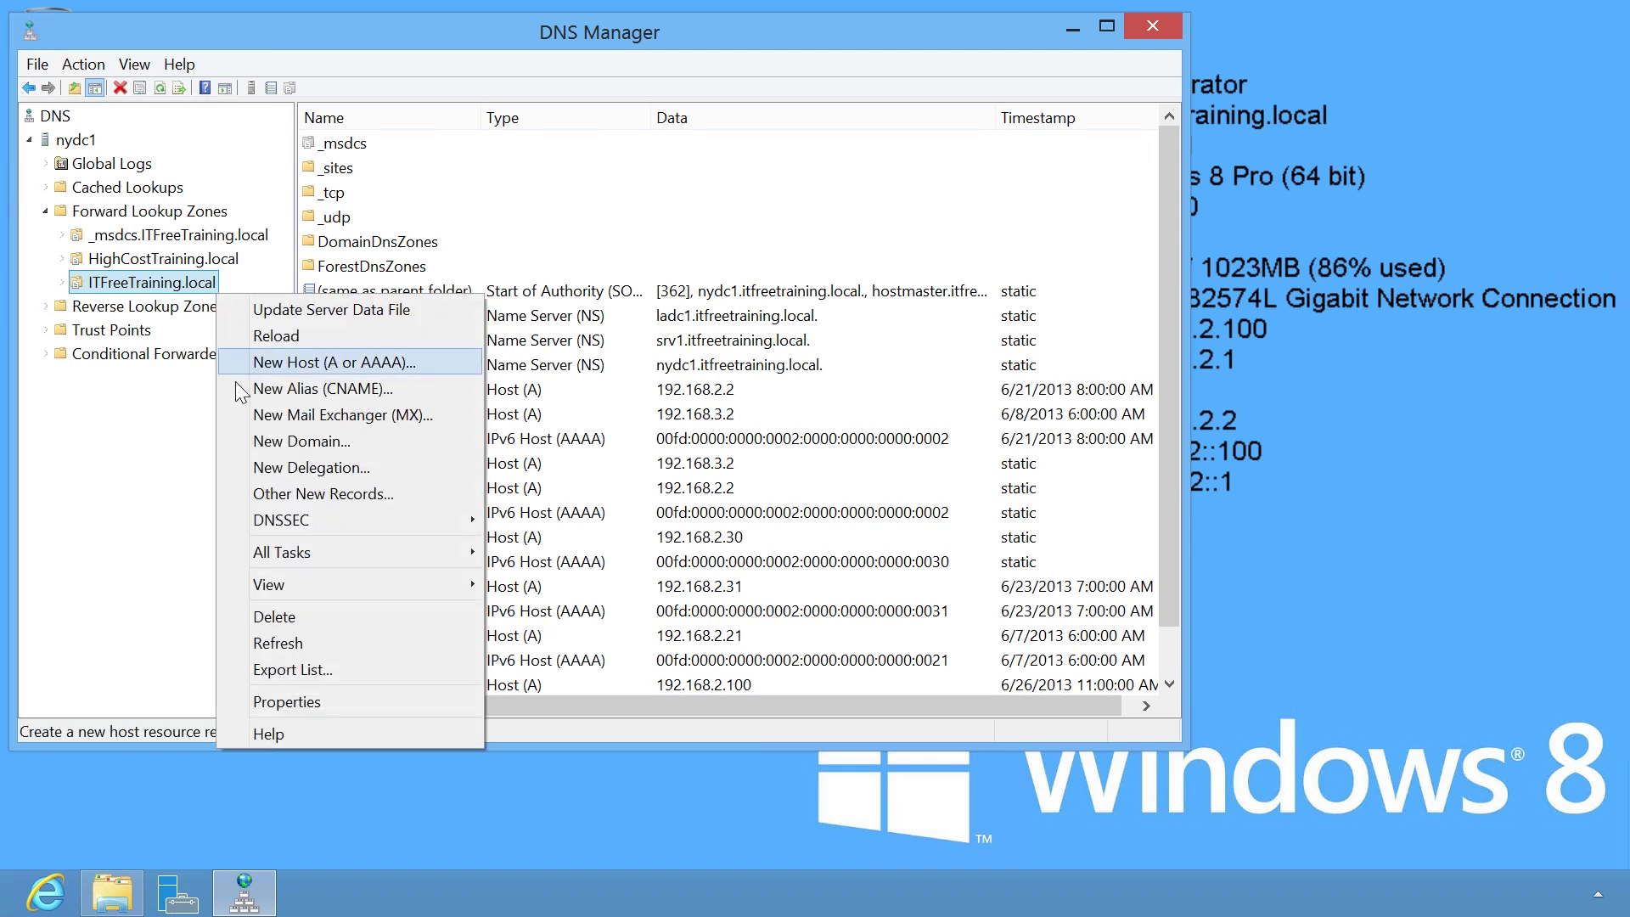
click(386, 704)
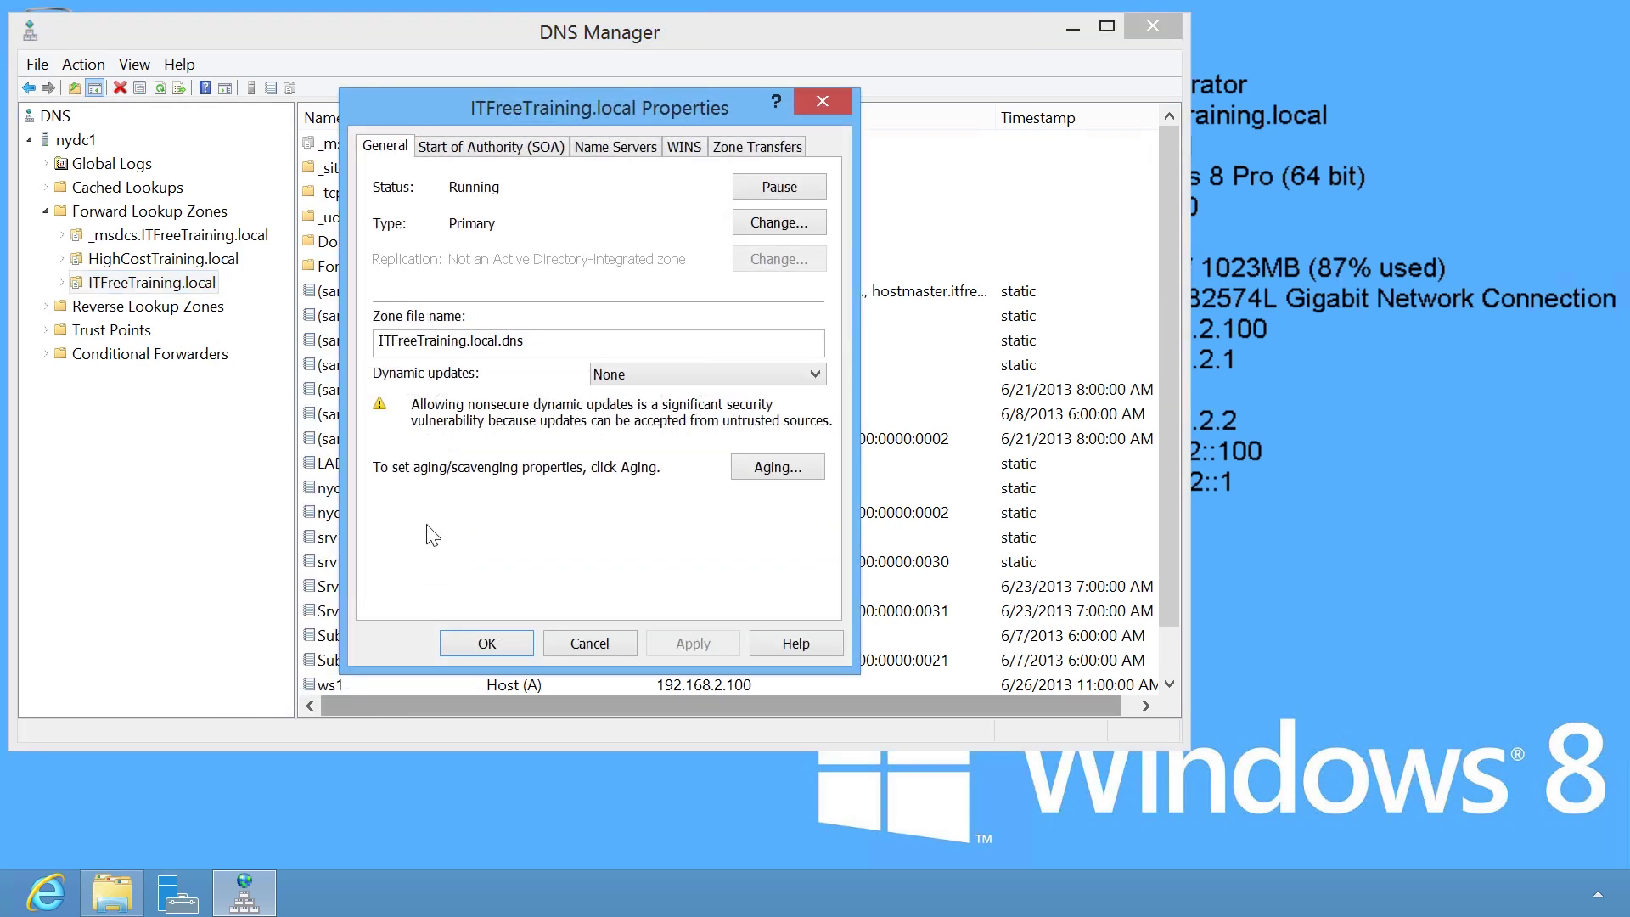
click(431, 158)
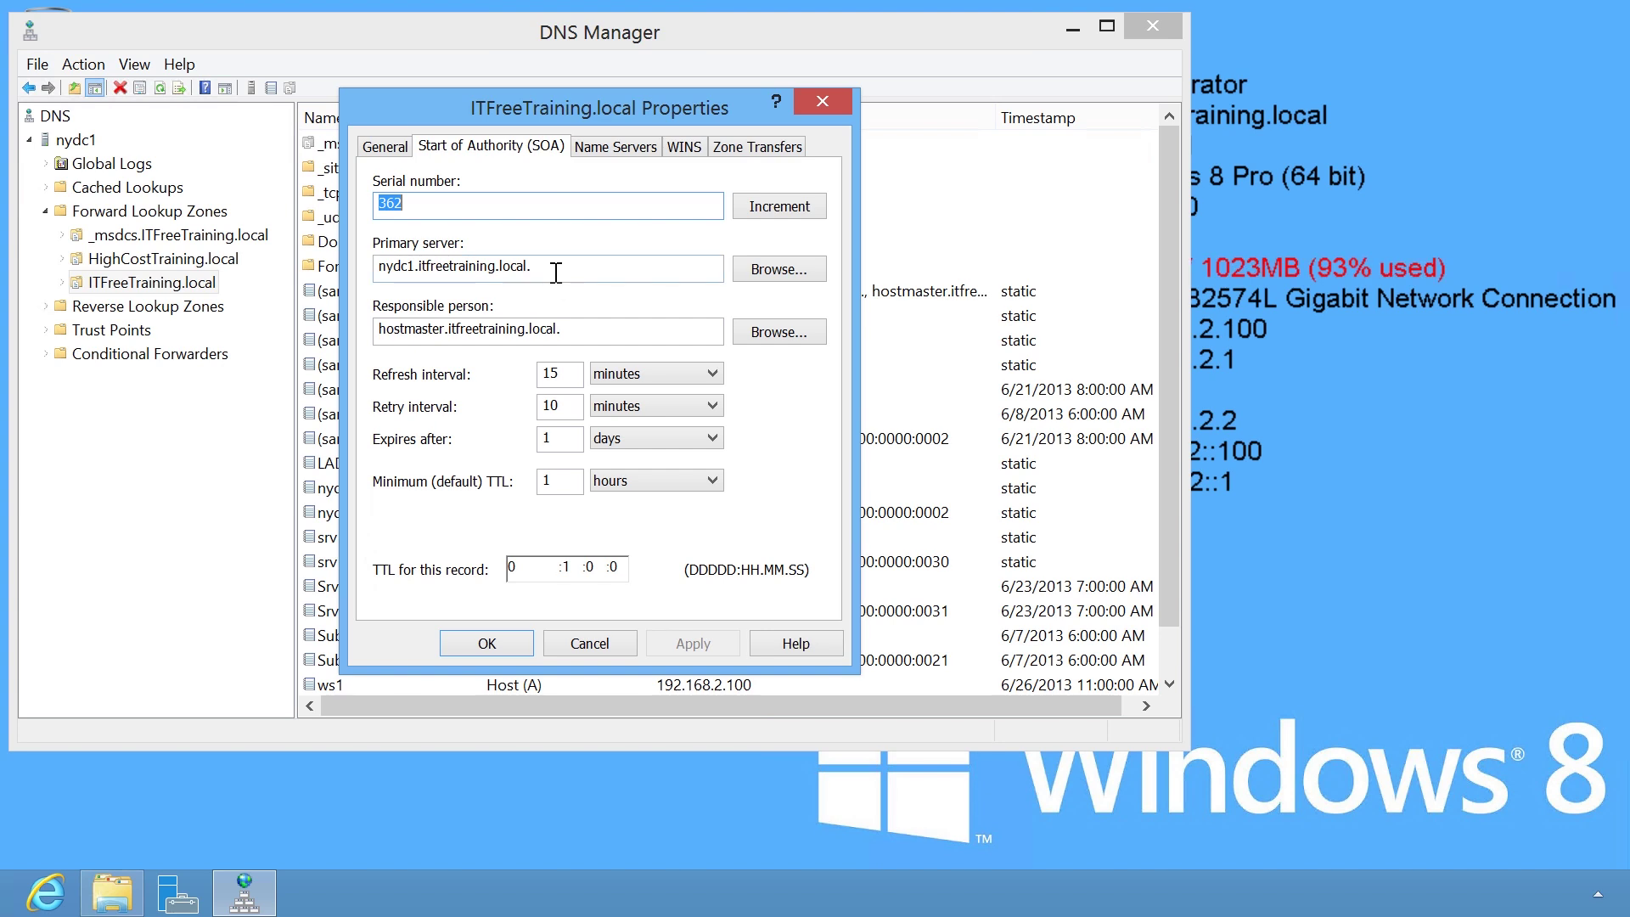
drag(559, 266, 351, 256)
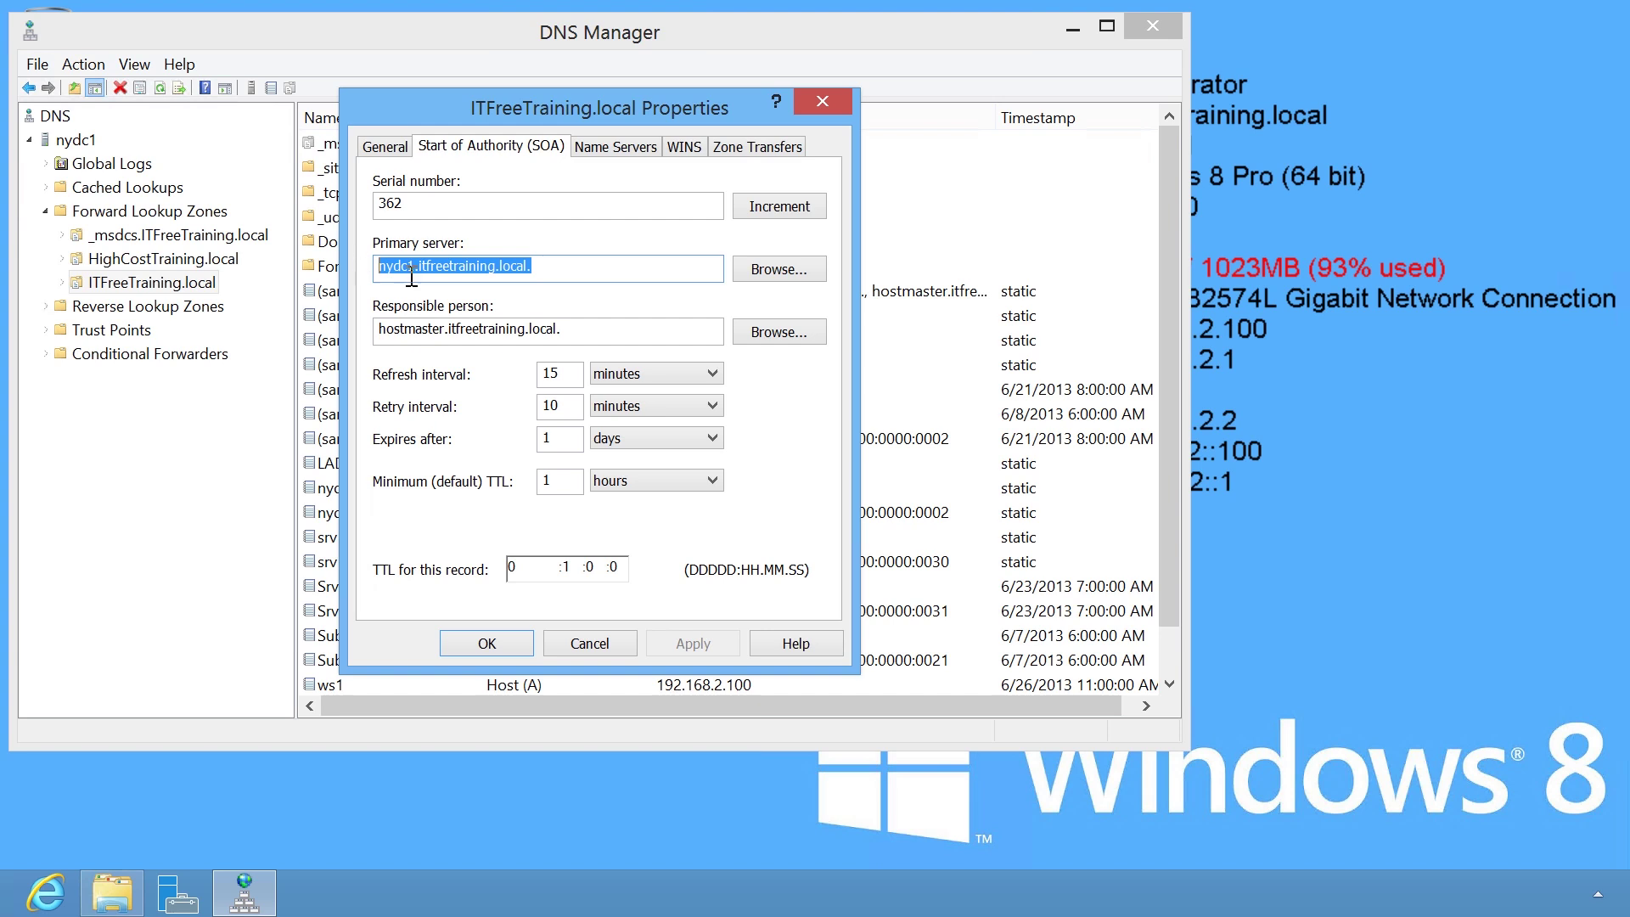
drag(568, 331, 349, 338)
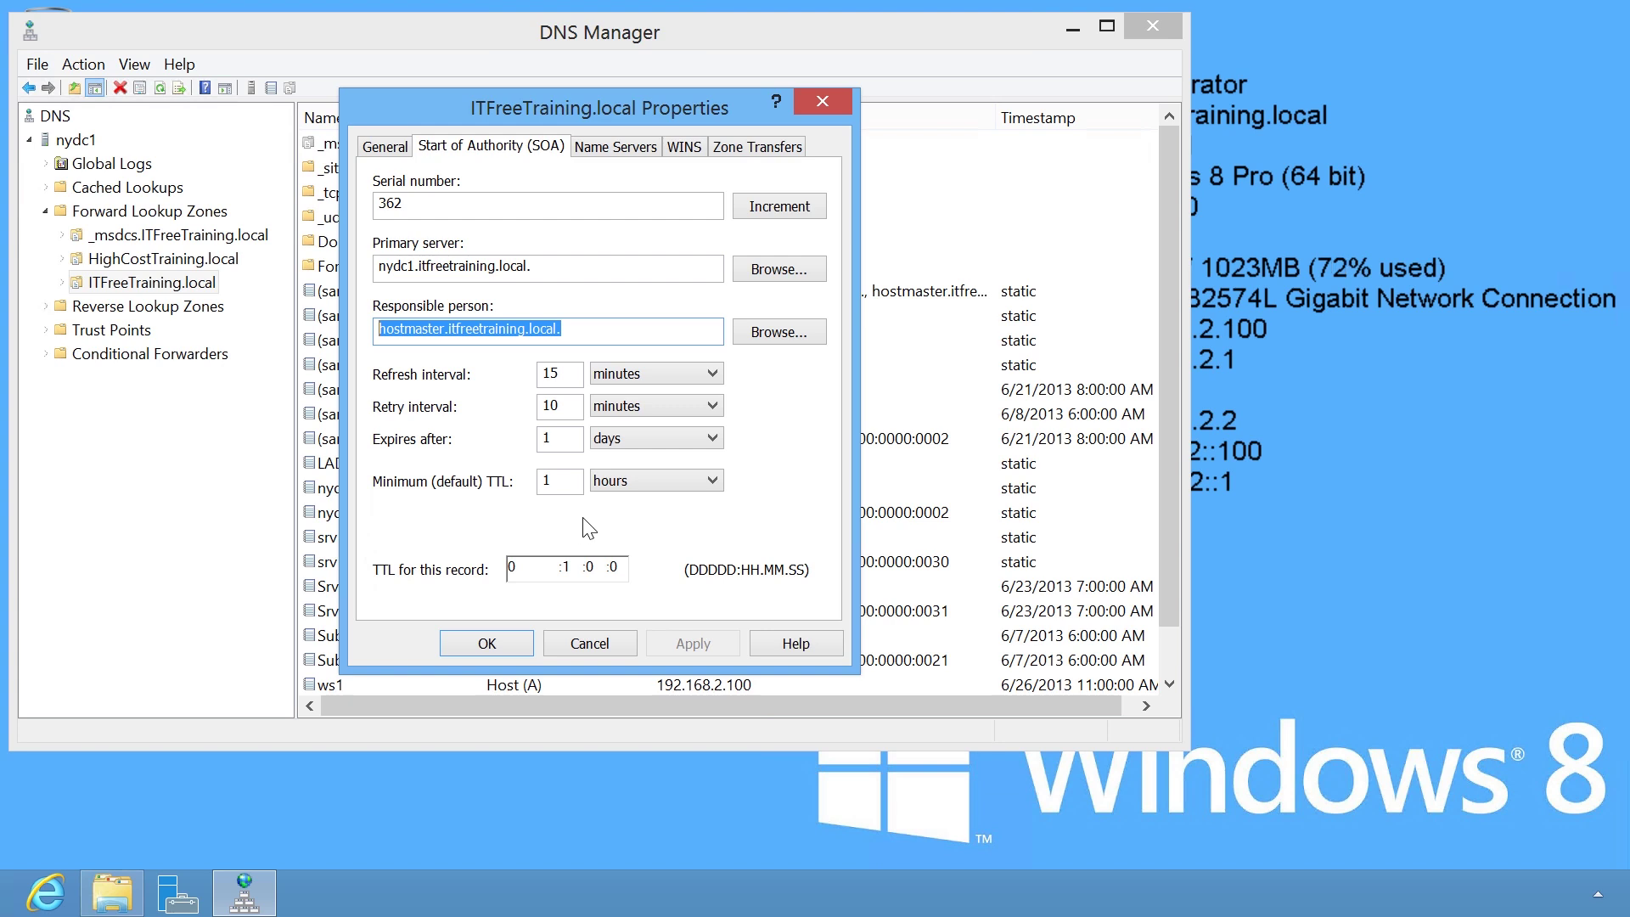
click(587, 151)
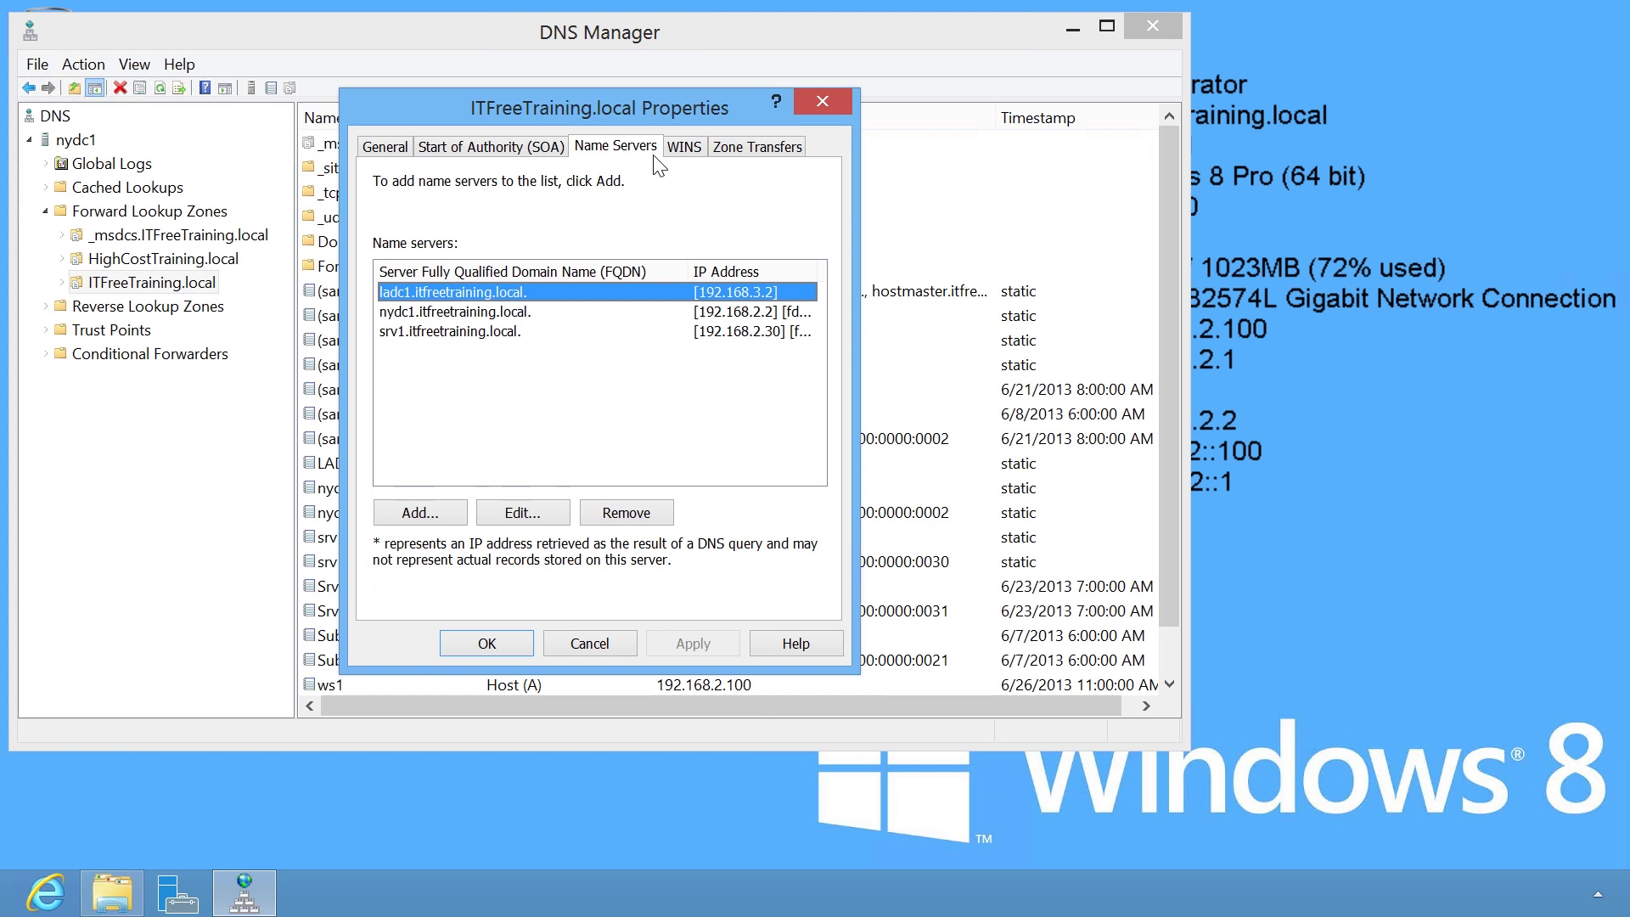
click(618, 647)
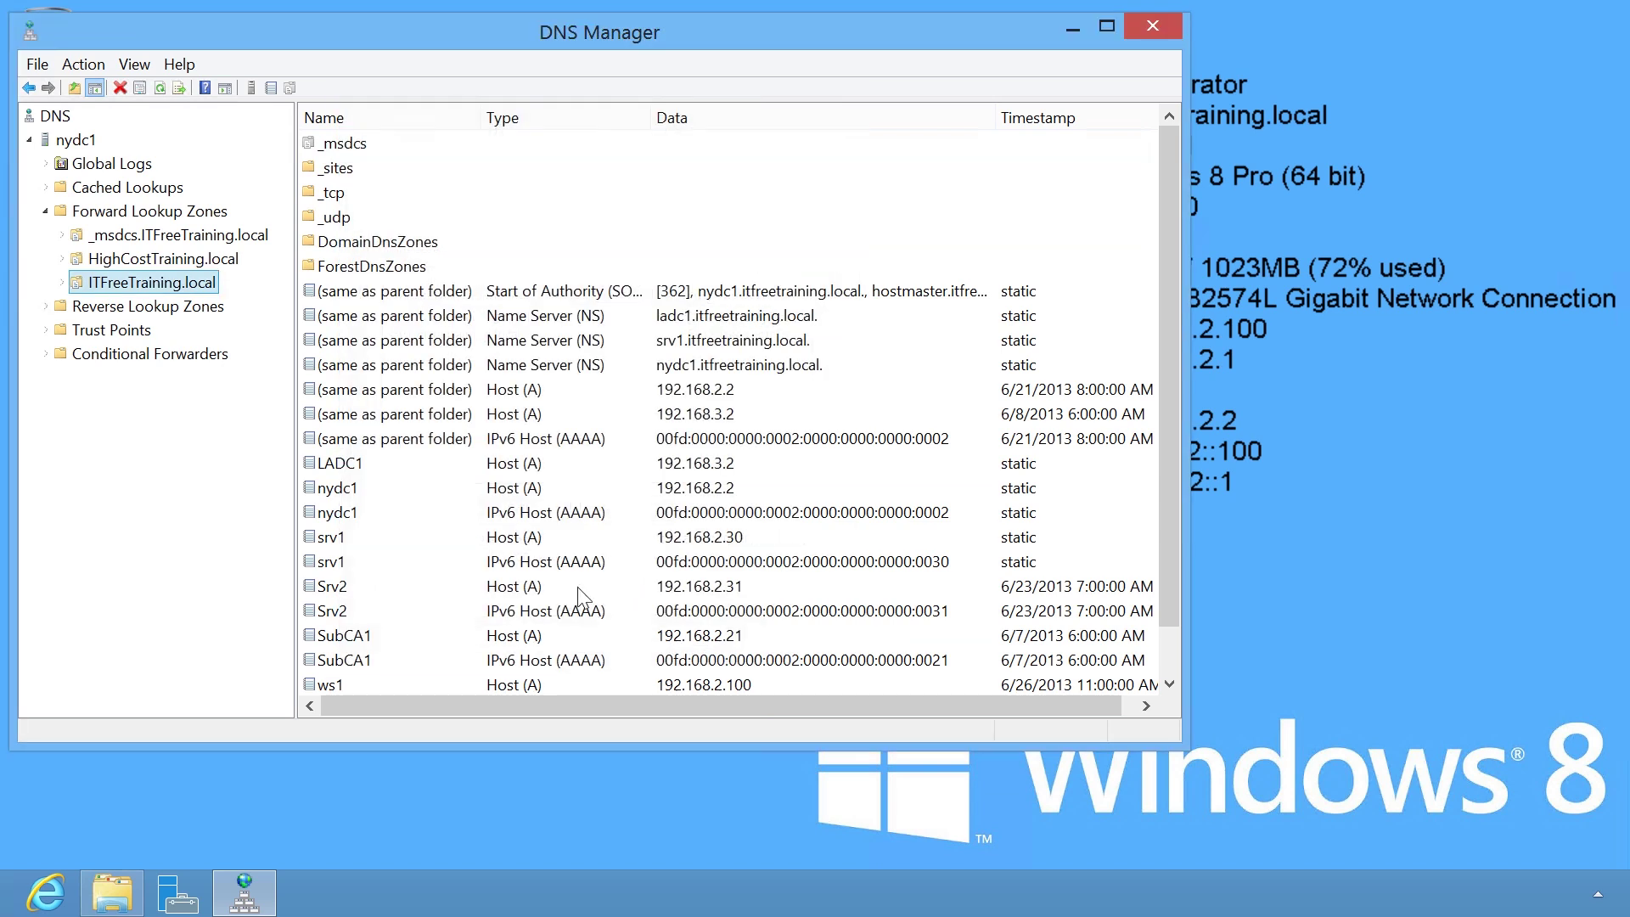
- Add a host record named NYRouter1 with IP address 192.168.2.1 and an associated PTR record to the ITFreeTraining.local zone
right_click(211, 286)
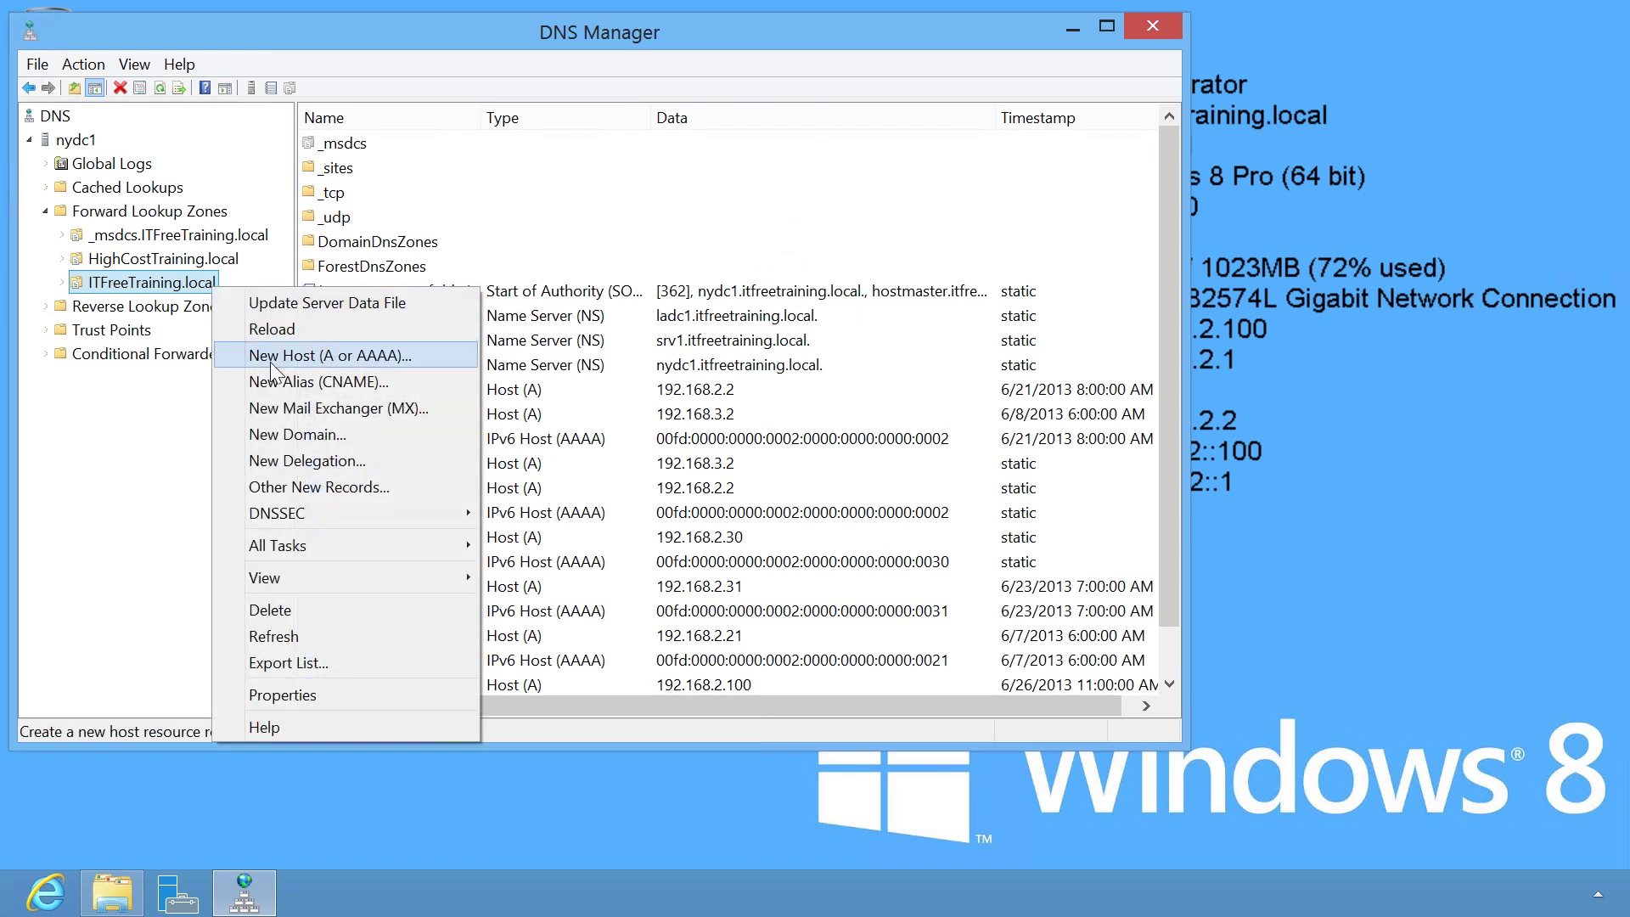
click(457, 363)
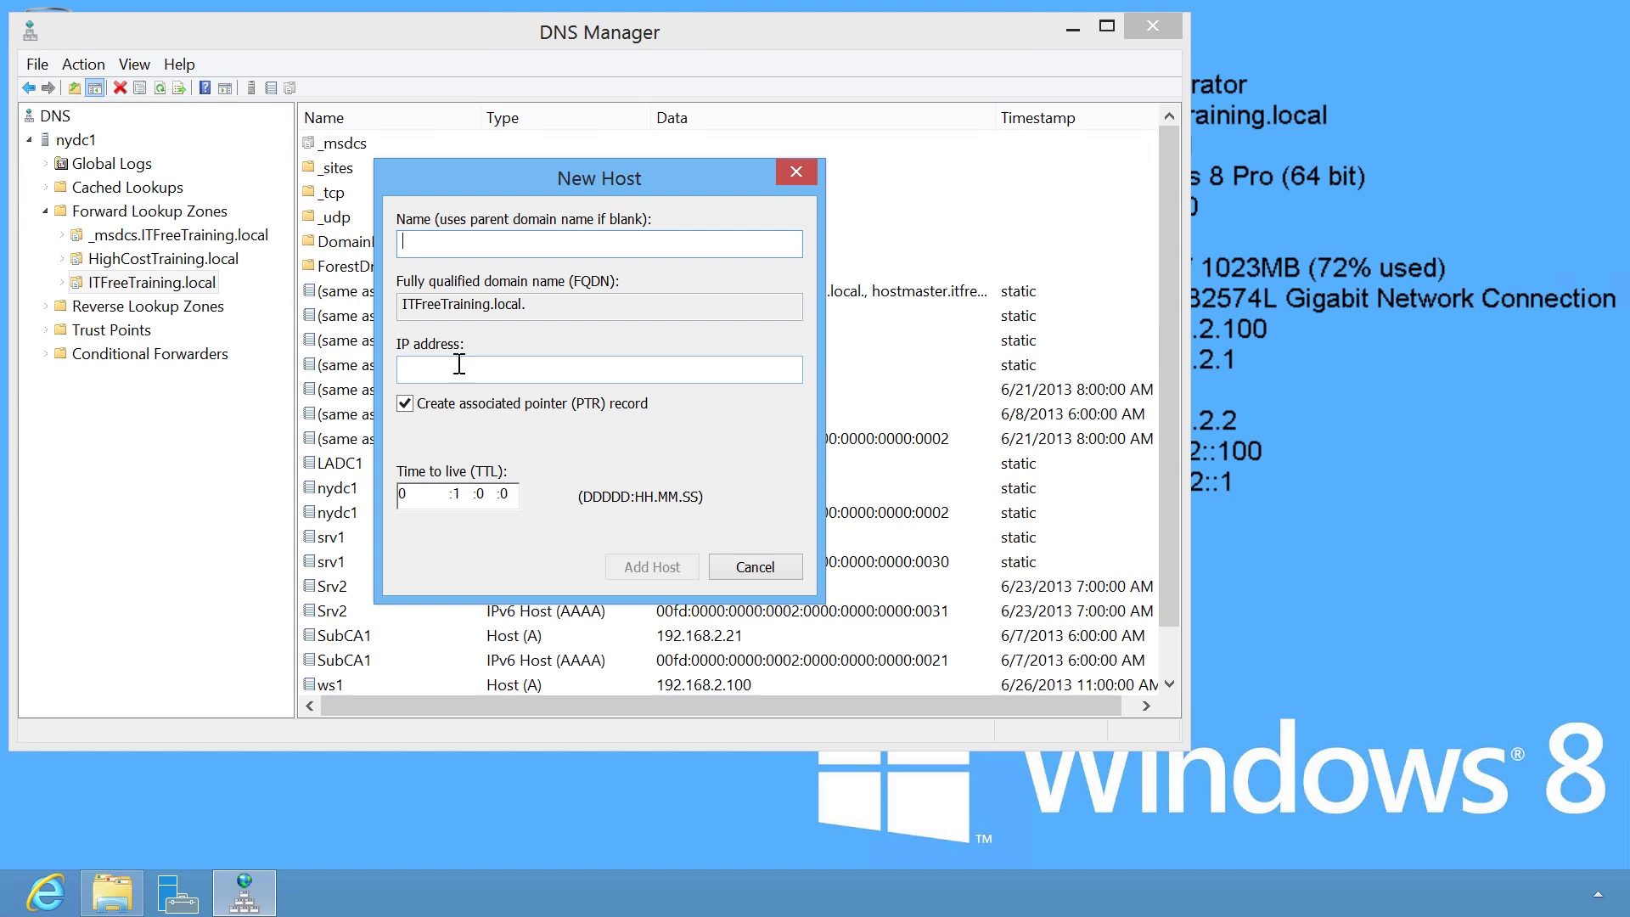
text(NYRouter1)
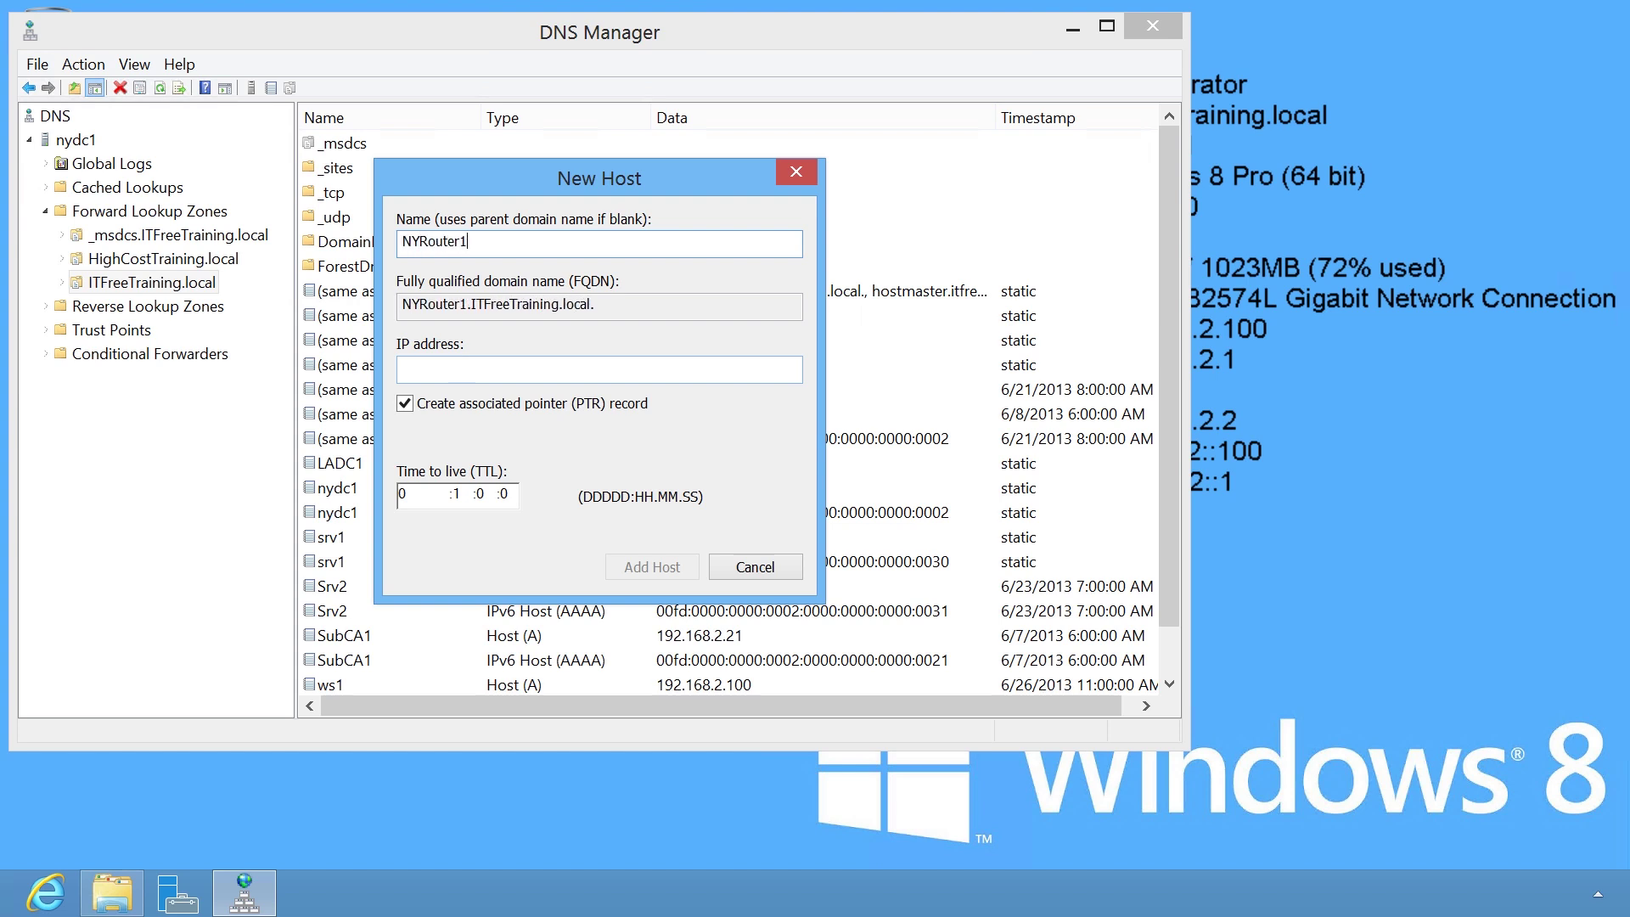
click(463, 367)
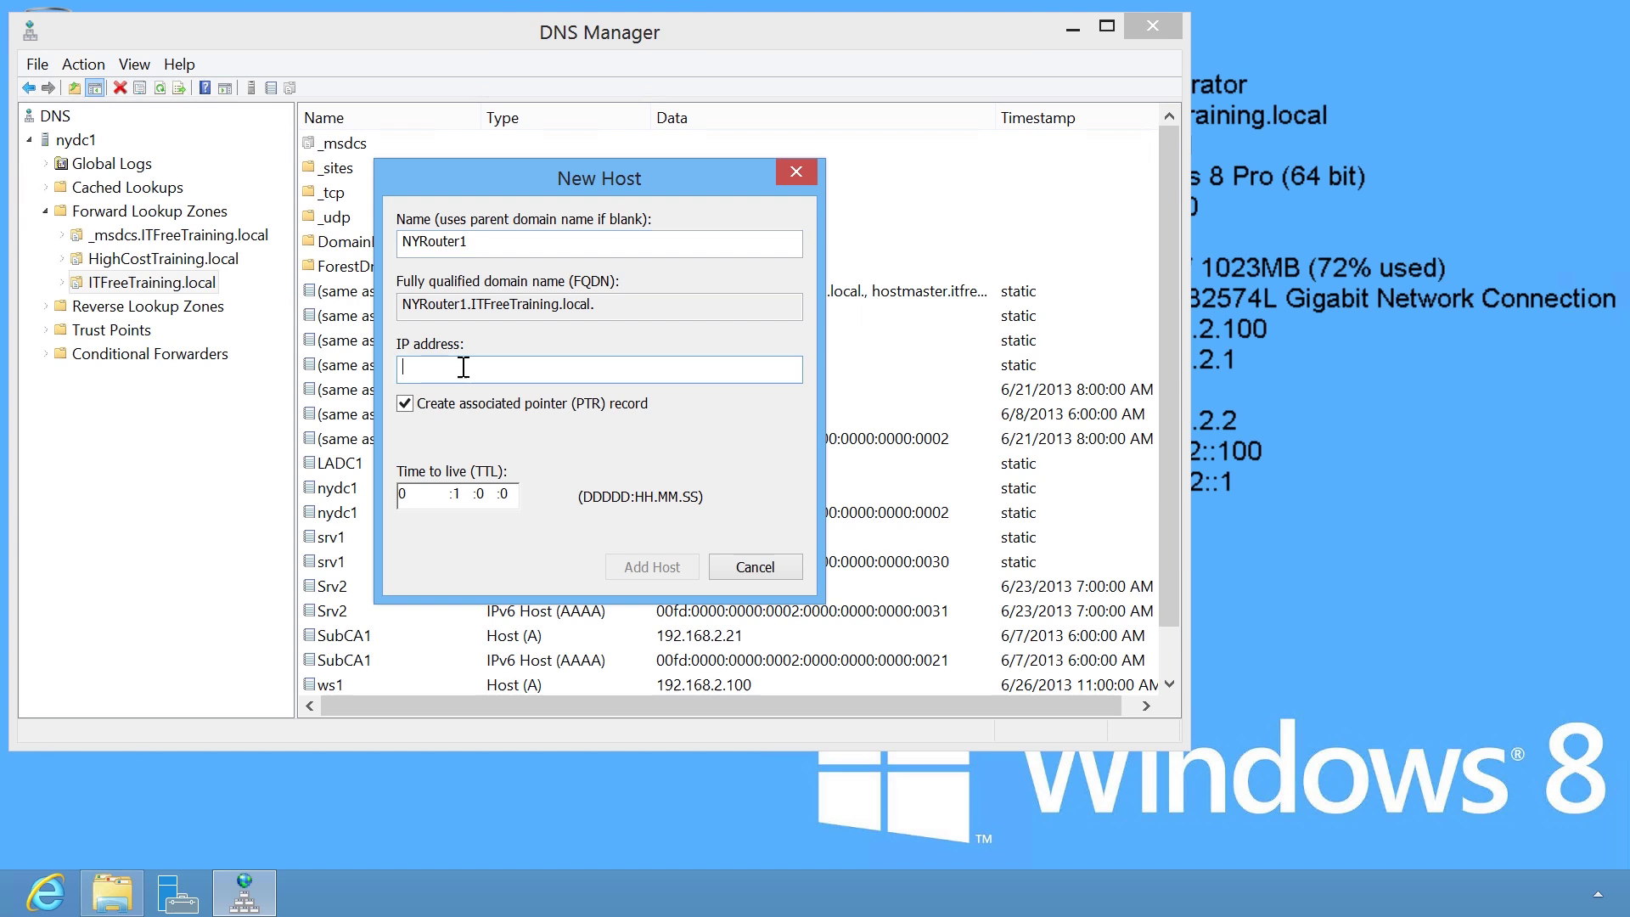
text(192.168.2.1)
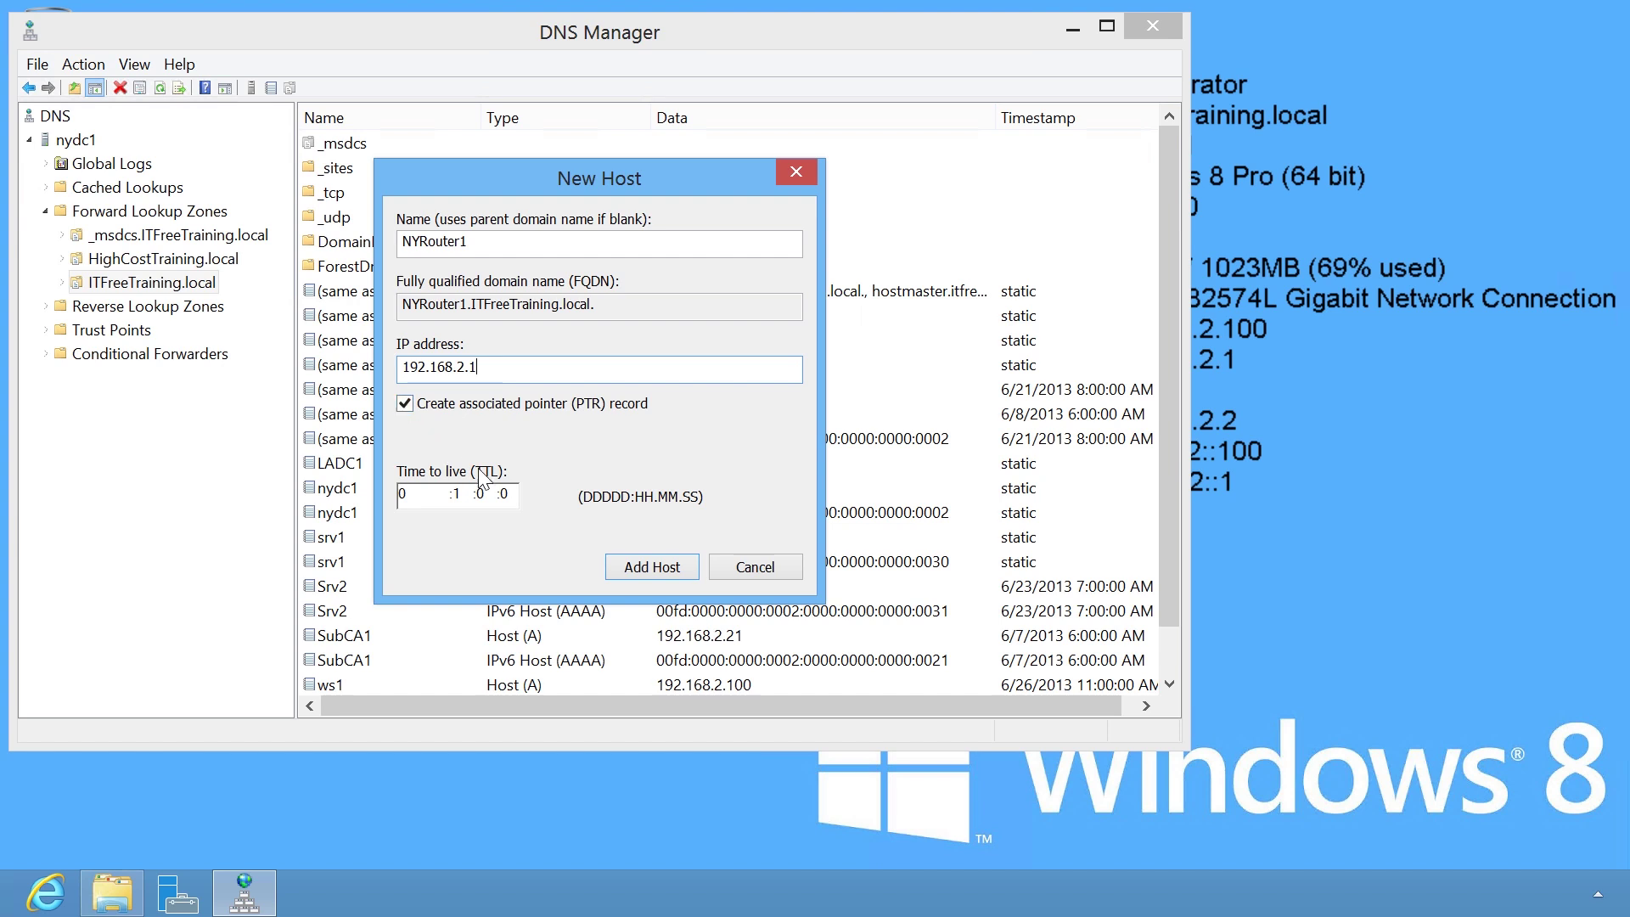
click(673, 564)
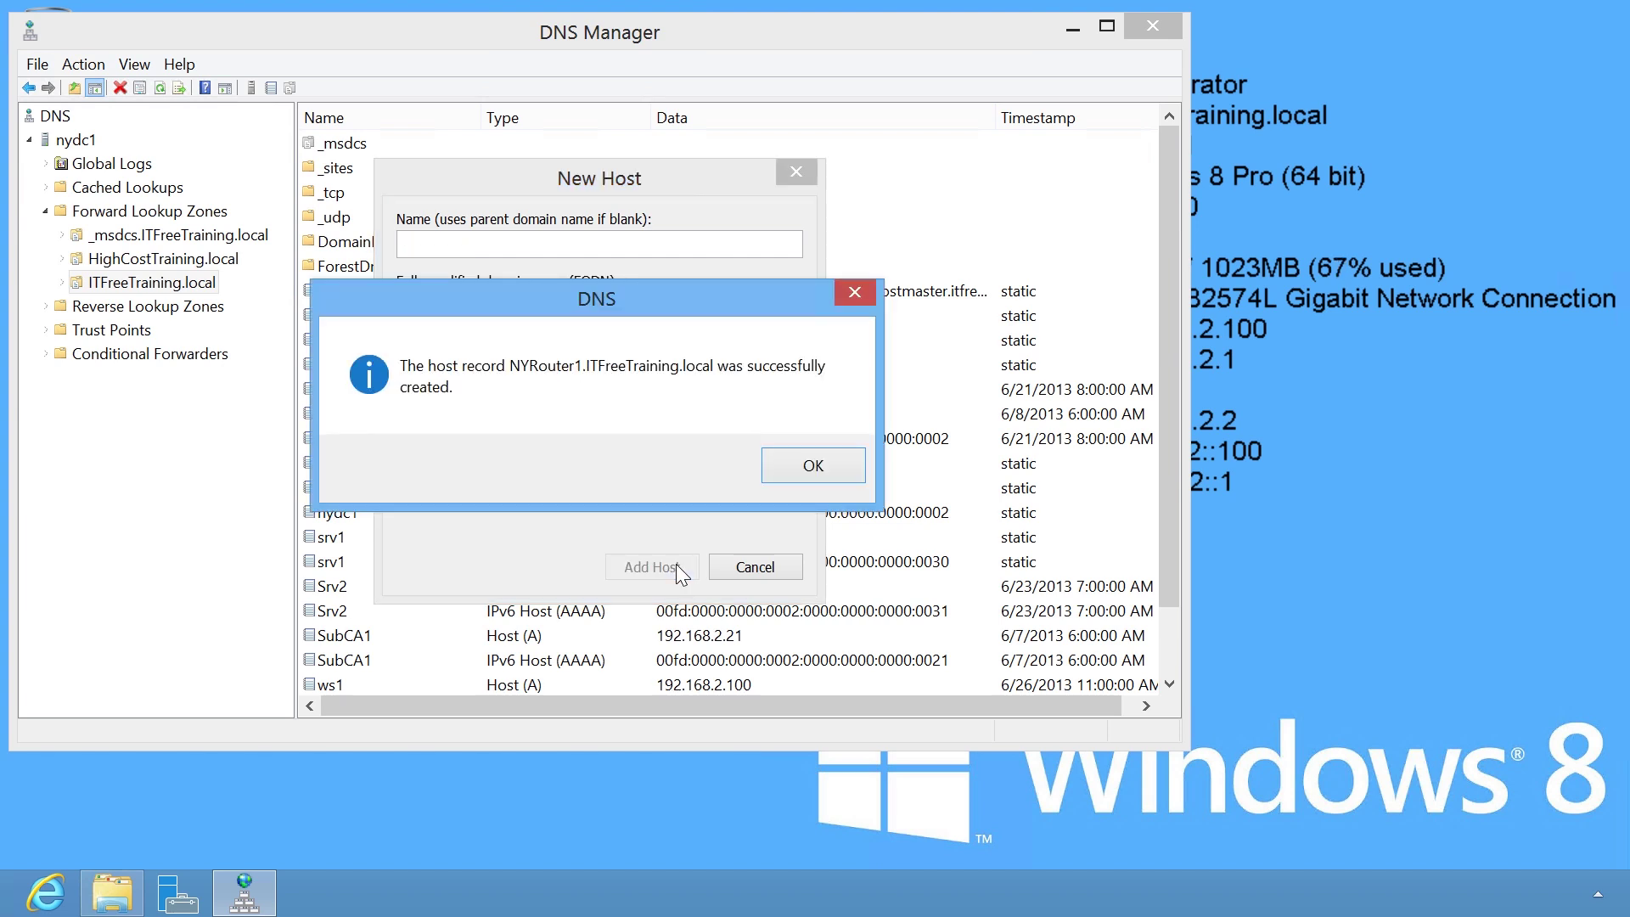
click(803, 475)
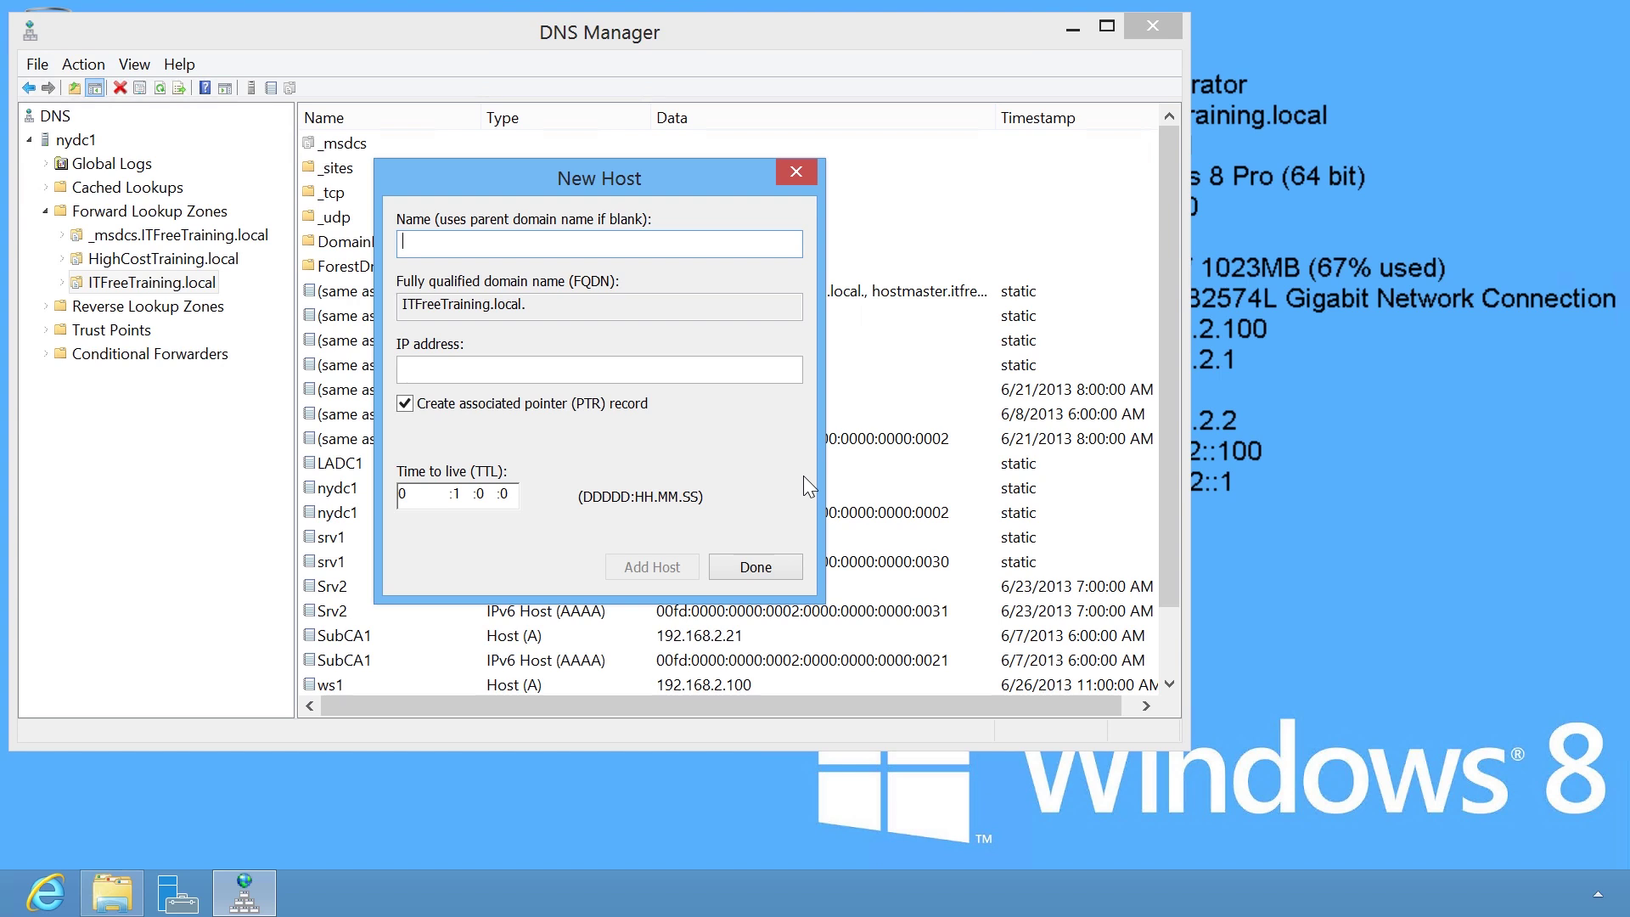
- Add an IPv6 host record named NYRouter with address fd:0:0:2::1 and finish adding hosts
text(NYRouter)
key(Tab)
text(fd:0)
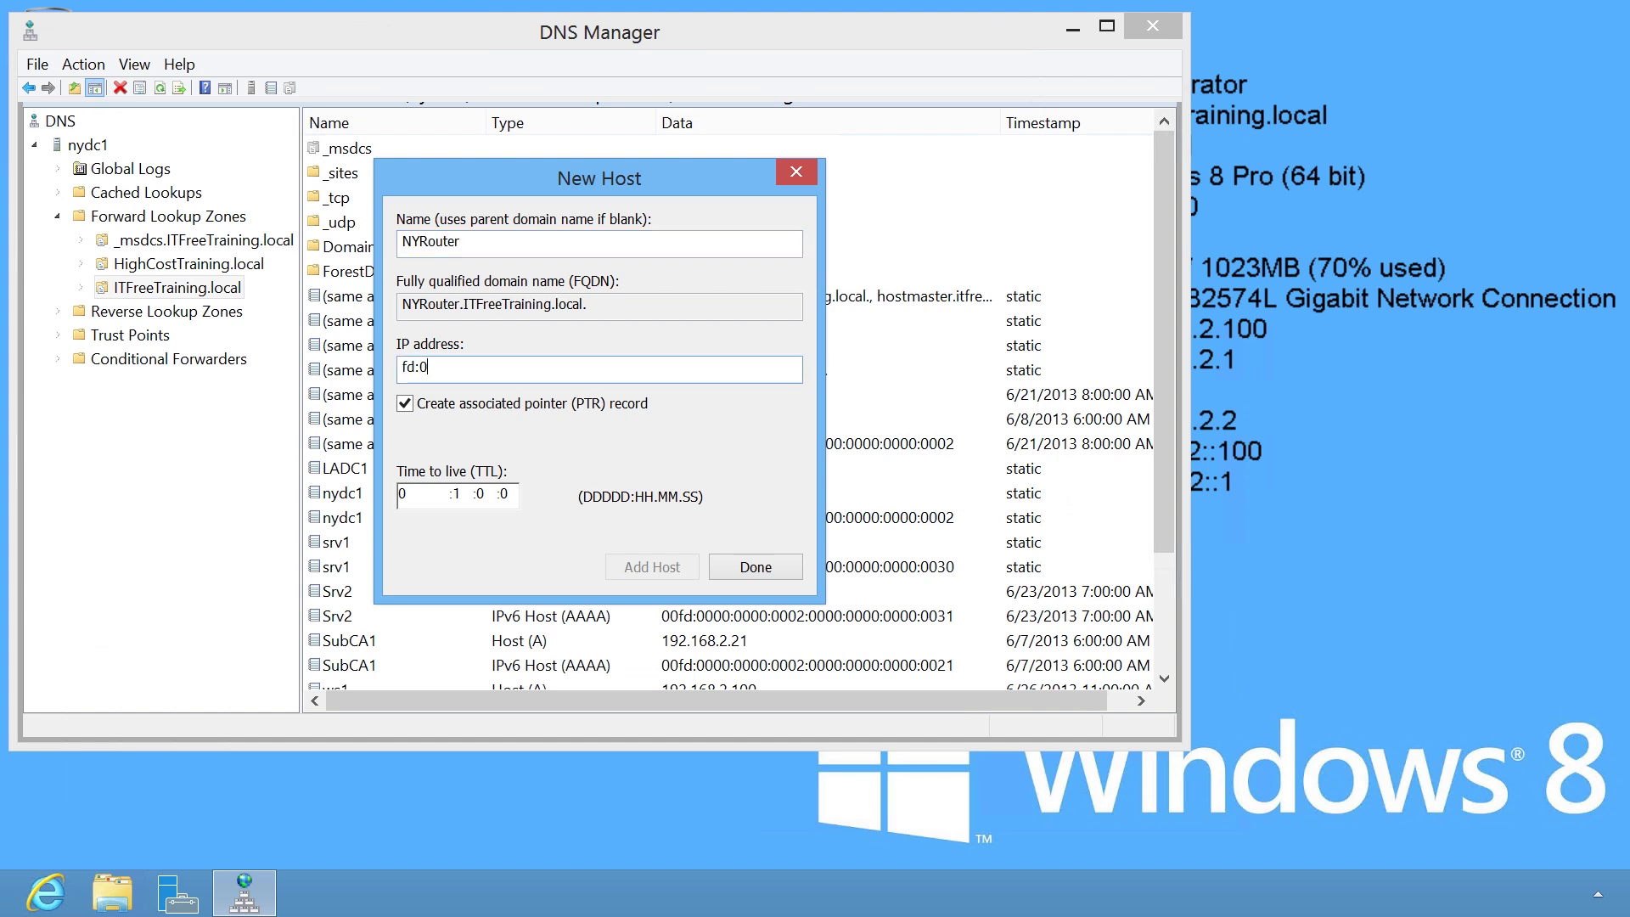
text(:0:2::1)
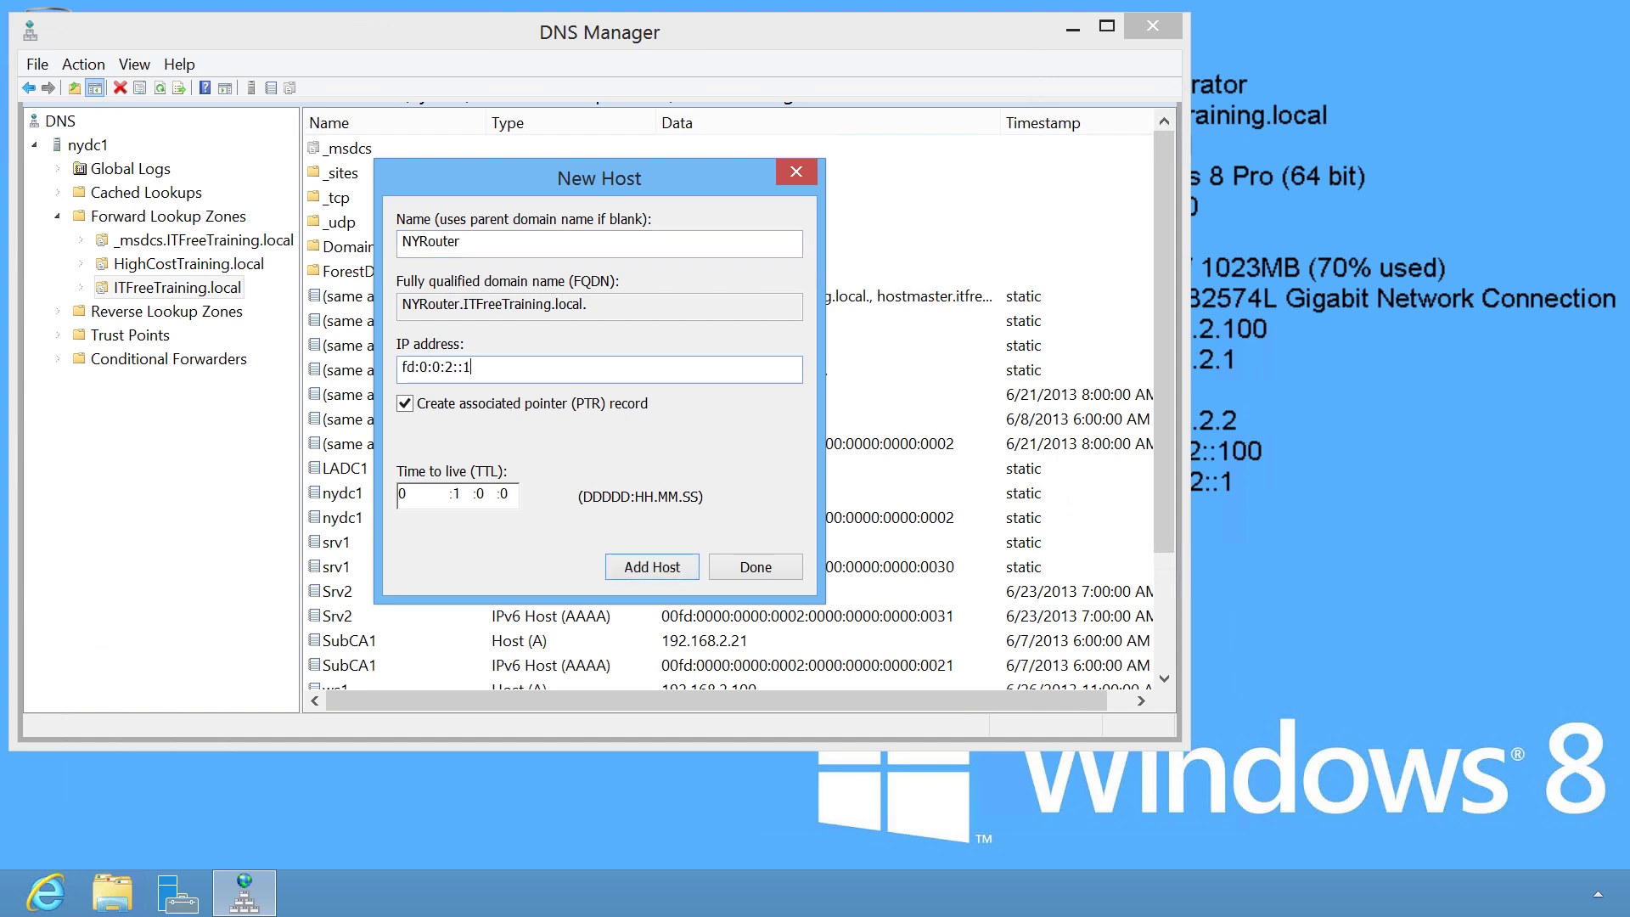
click(684, 572)
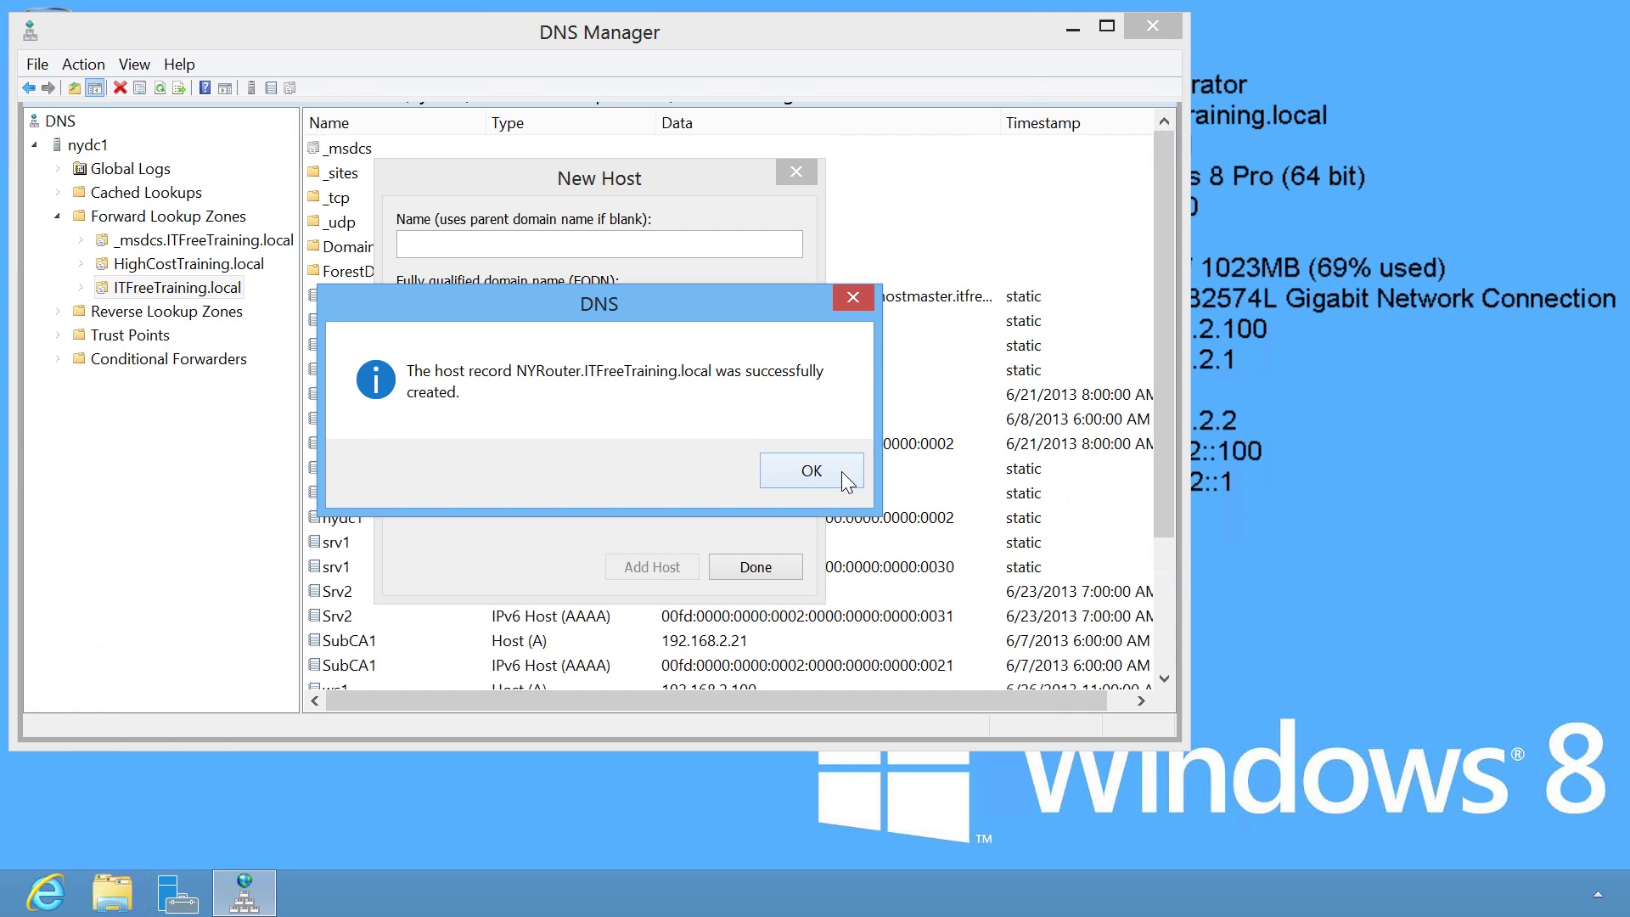
click(843, 472)
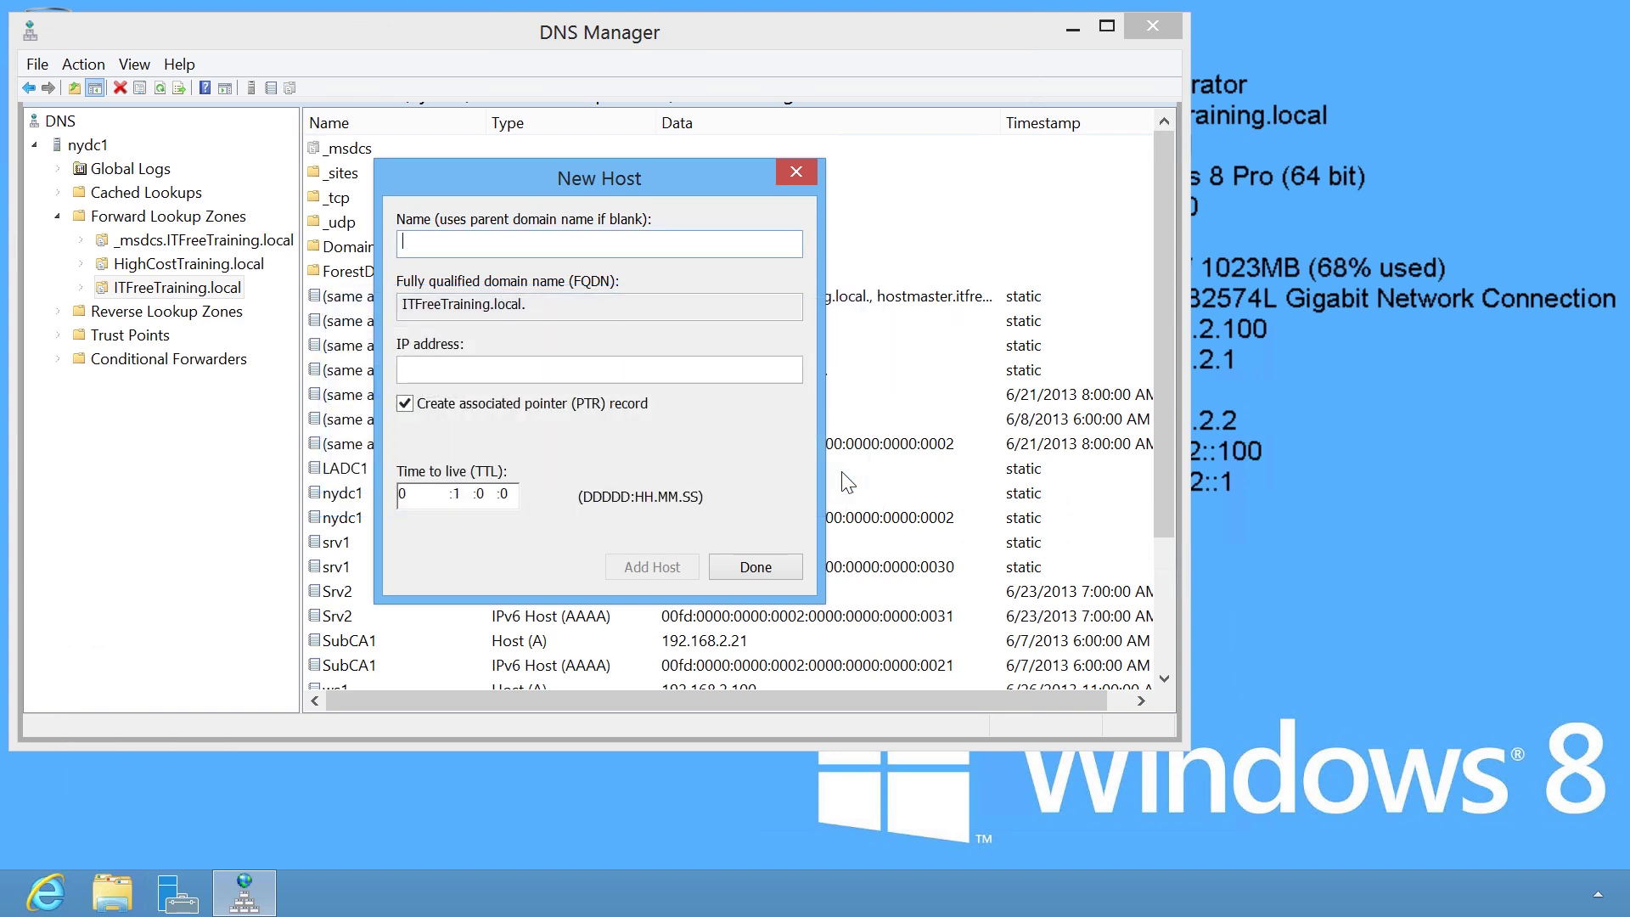
click(781, 573)
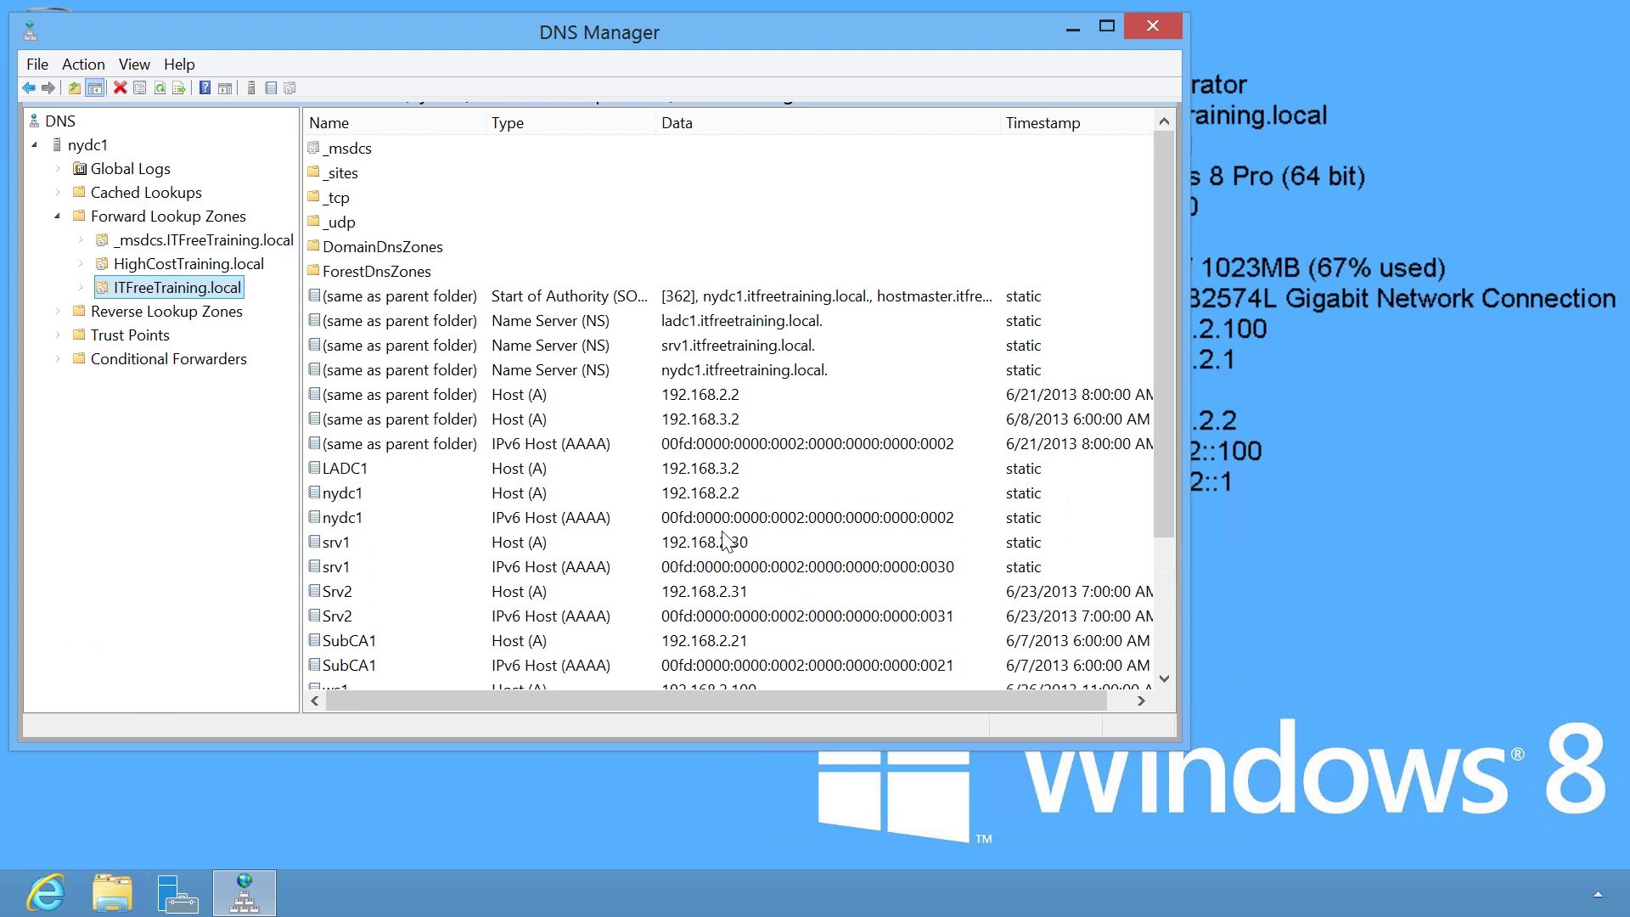
- Start a new alias (CNAME) record in the ITFreeTraining.local zone with the alias name mail1
right_click(234, 294)
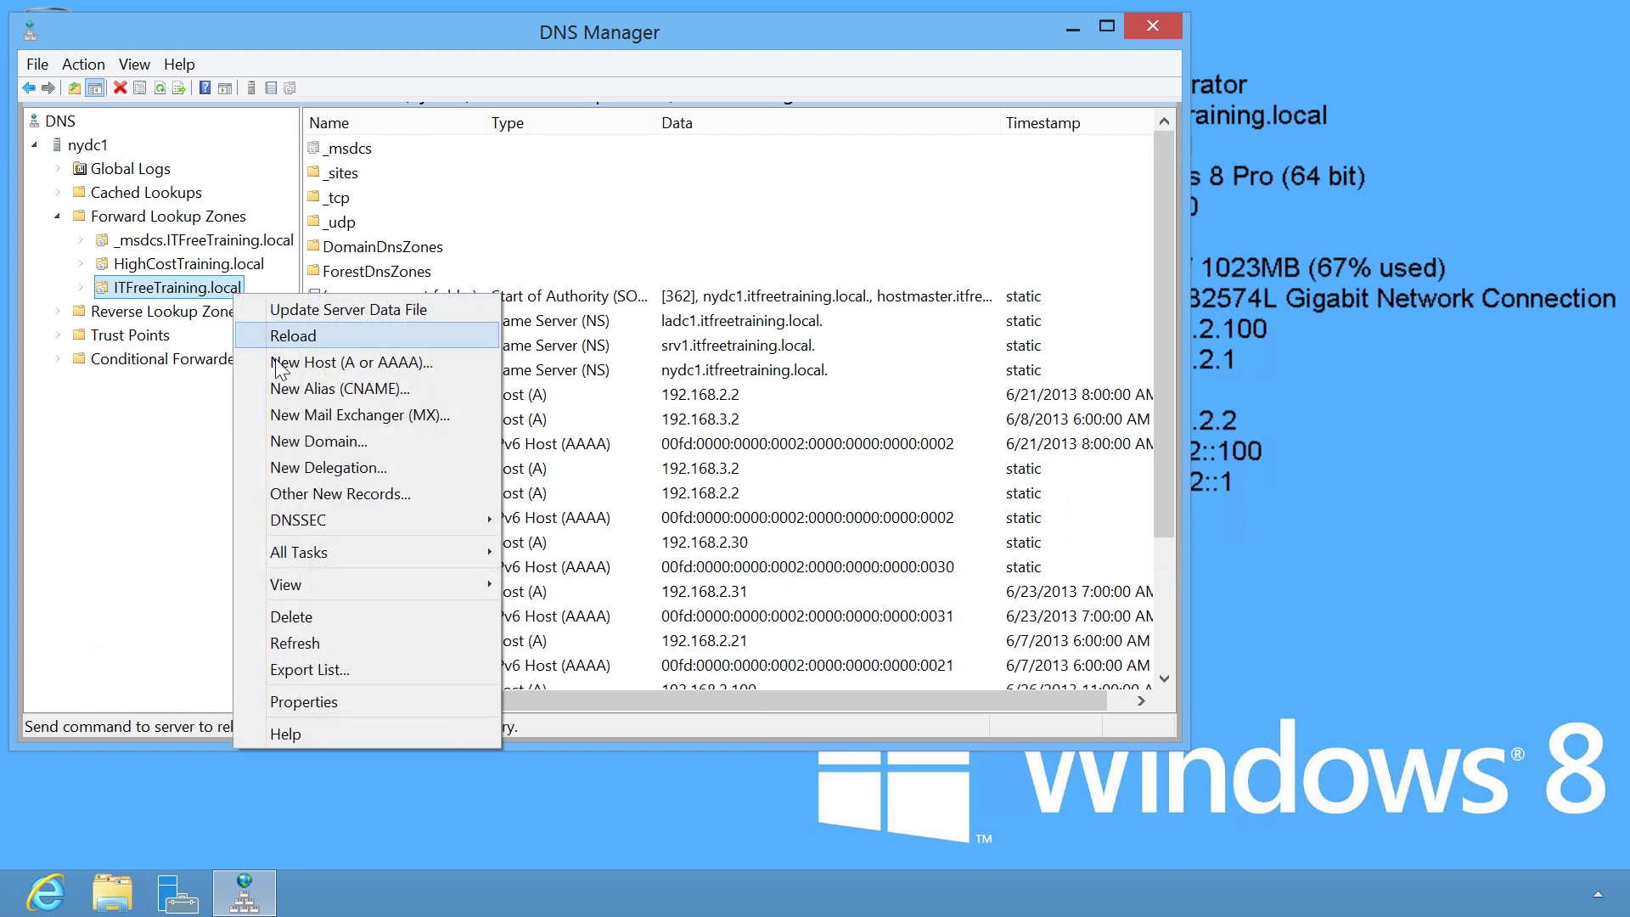
click(465, 396)
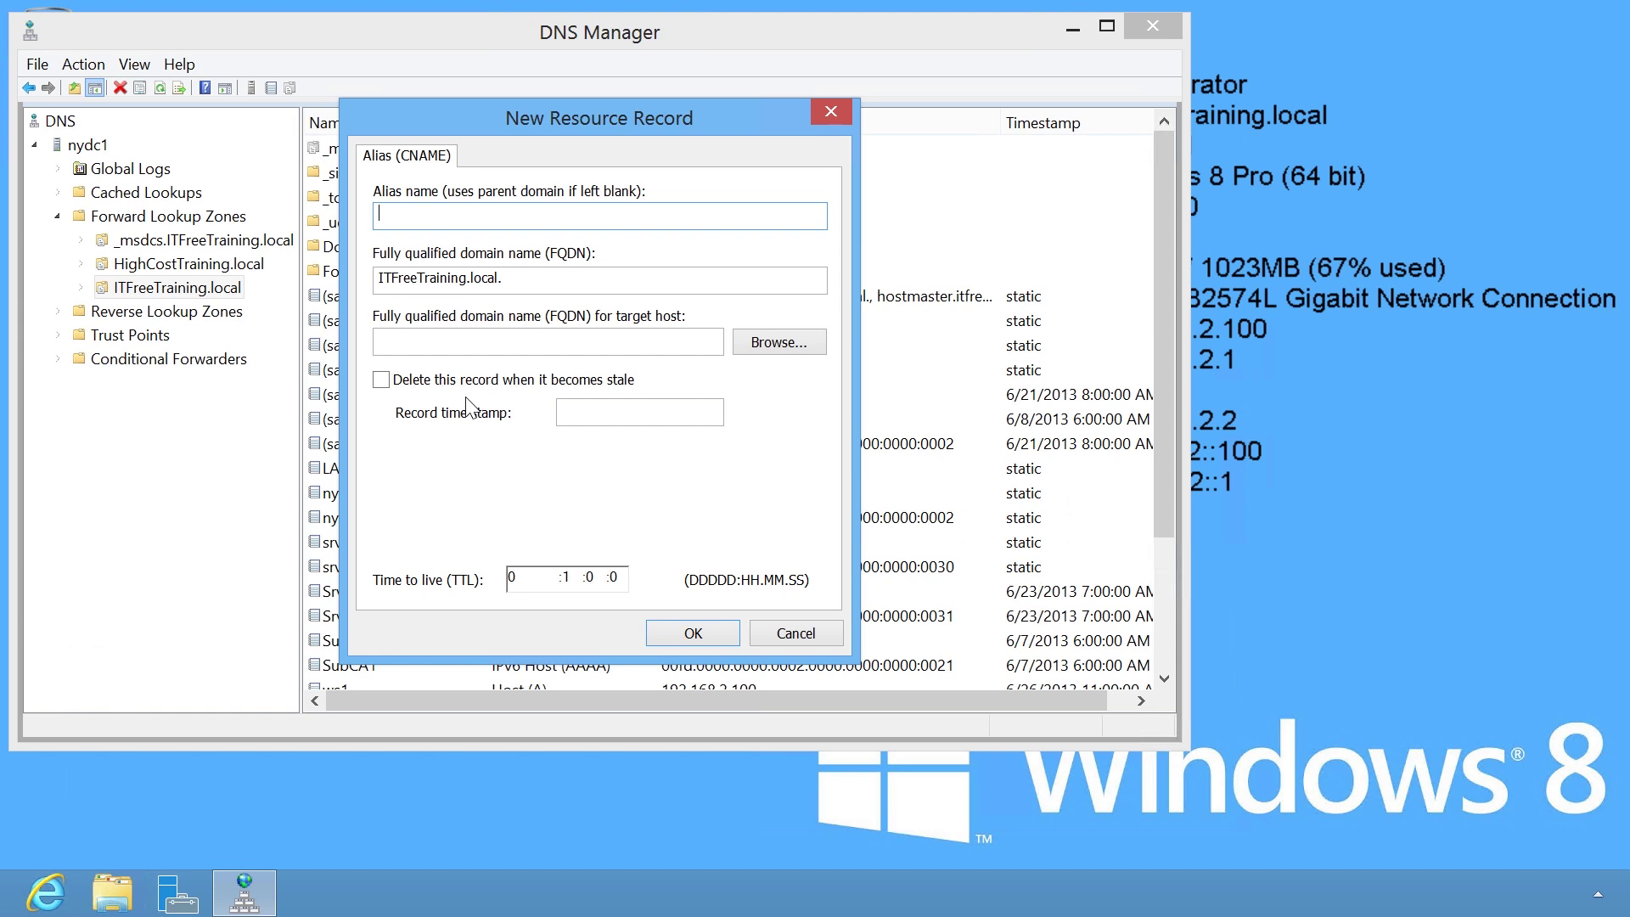
text(mail1)
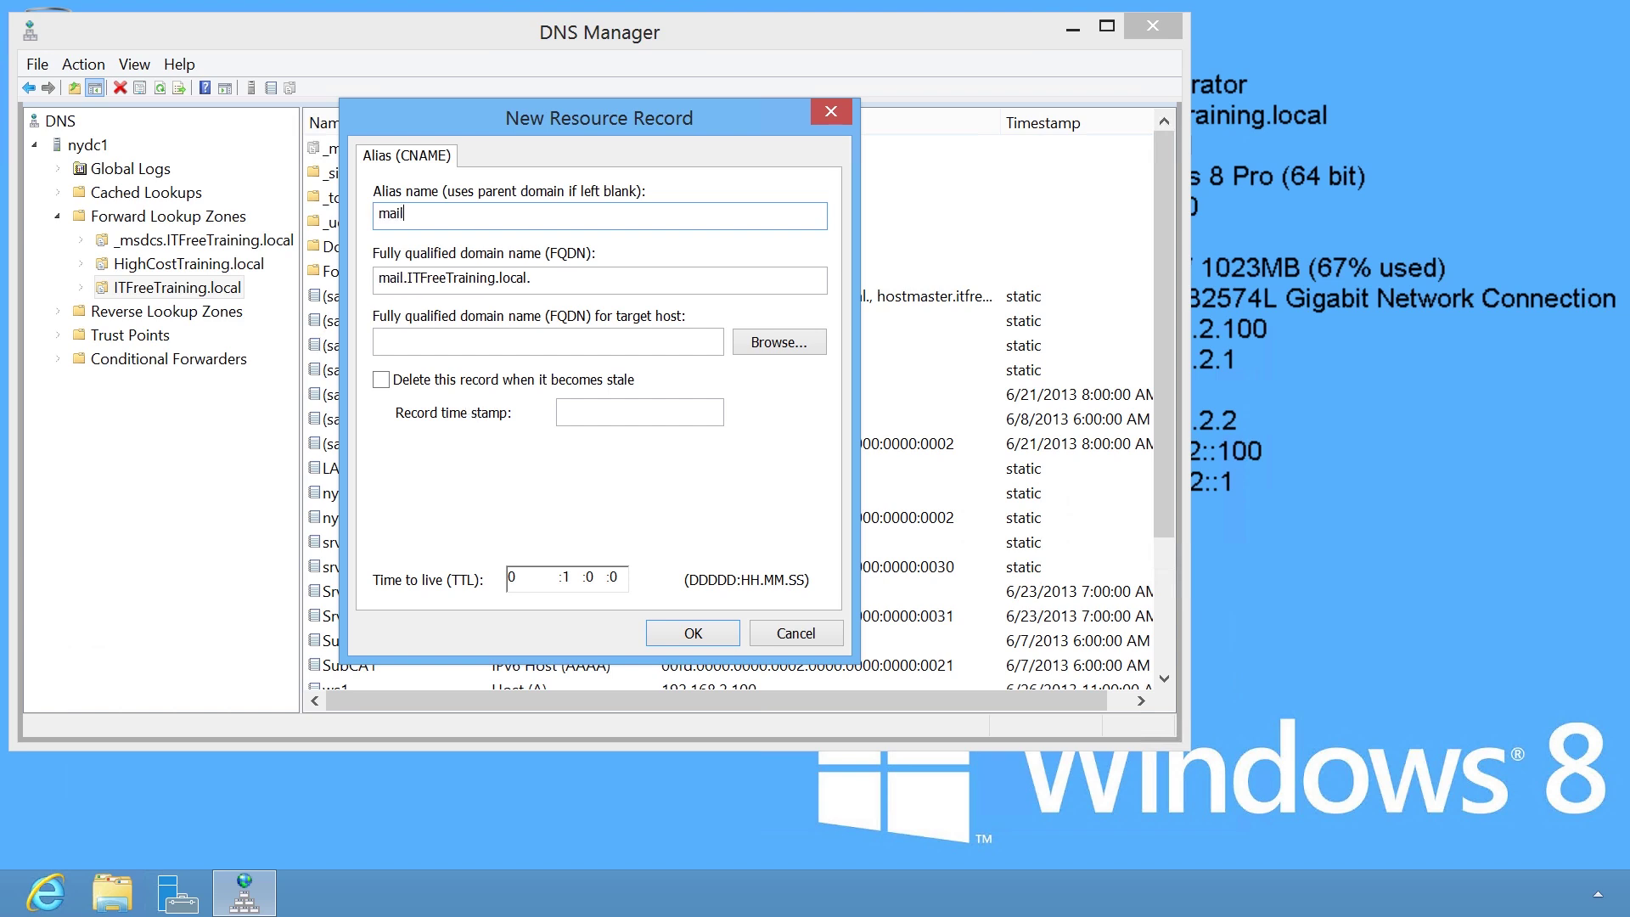
key(Tab)
key(Tab)
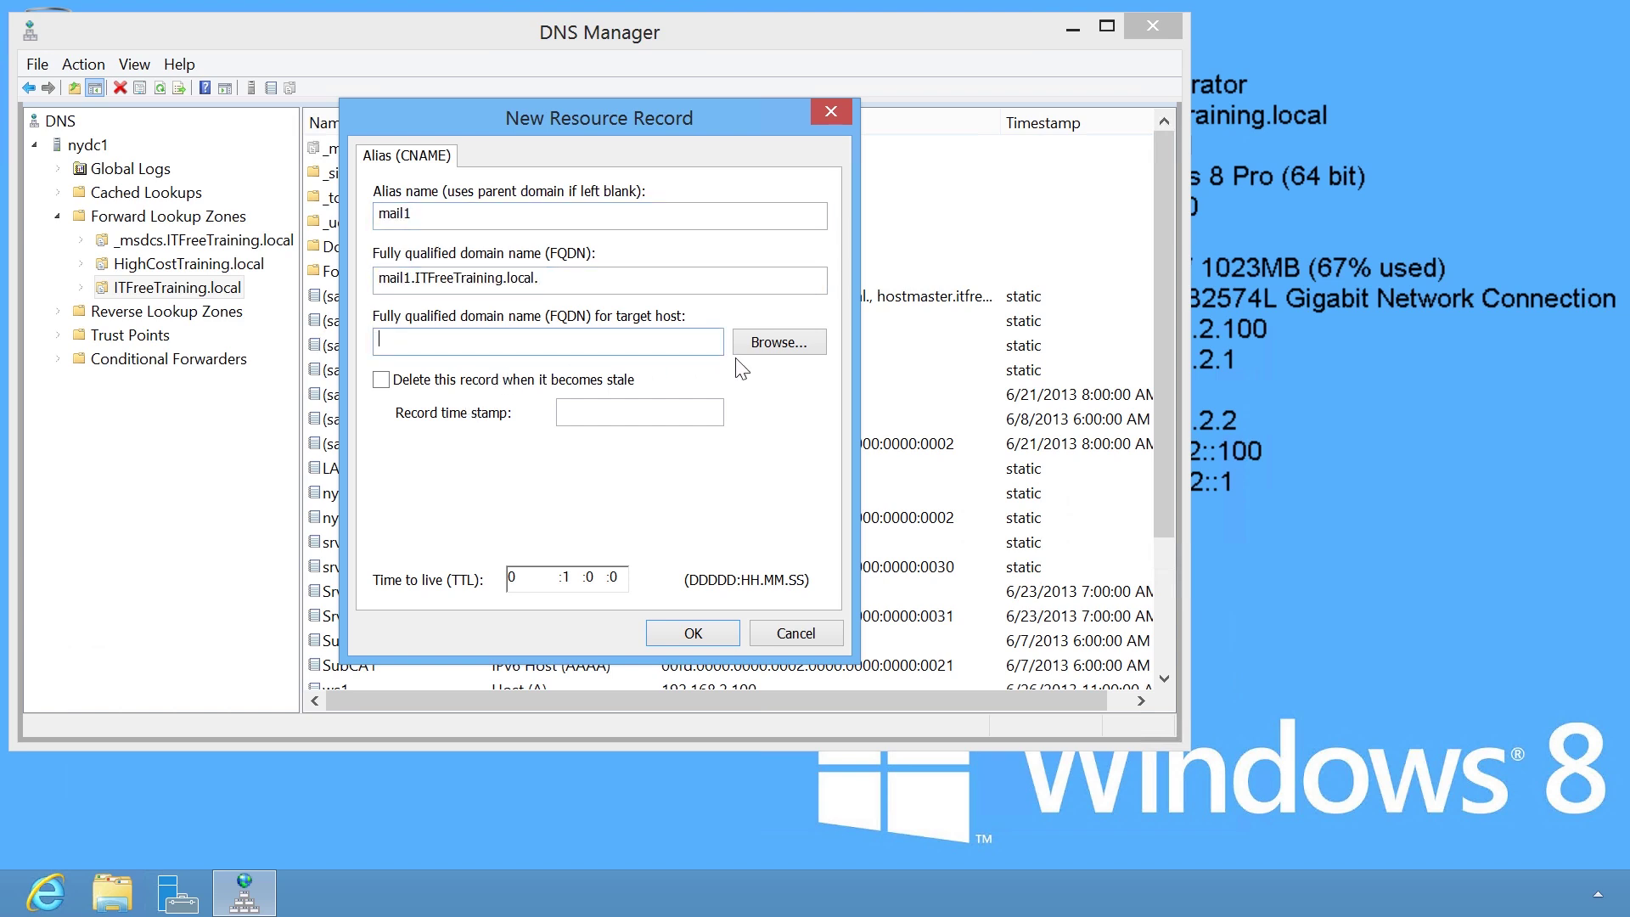
- Choose the srv1 host record in ITFreeTraining.local as the alias's target and create the record
click(763, 342)
double_click(416, 304)
double_click(433, 304)
double_click(437, 342)
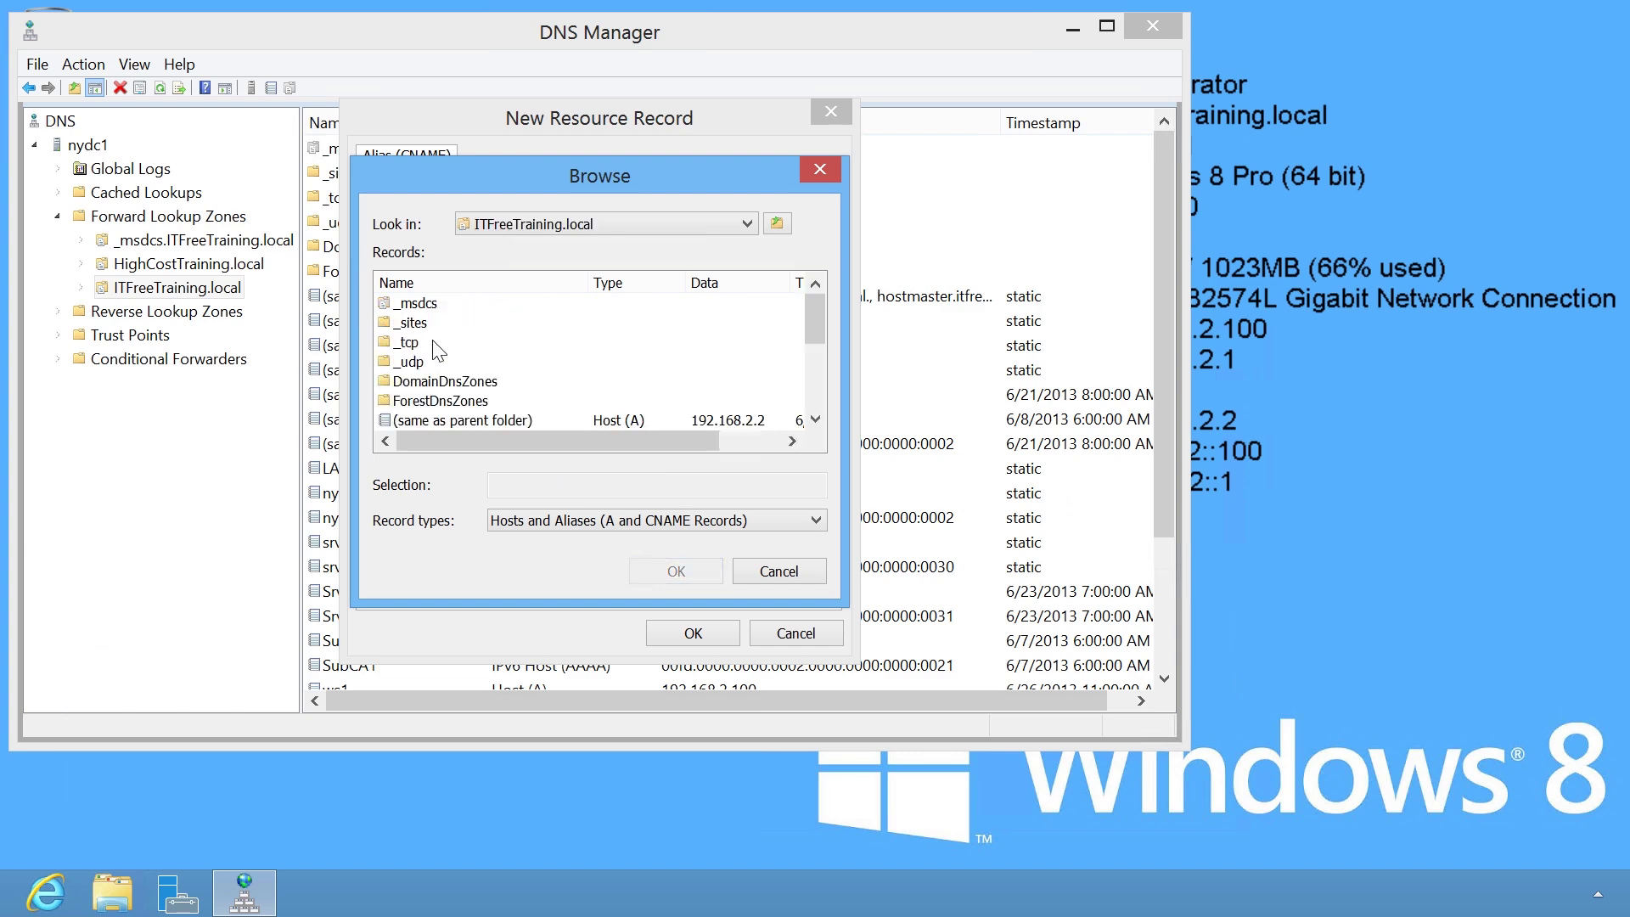
scroll(437, 352, down, 3)
click(405, 323)
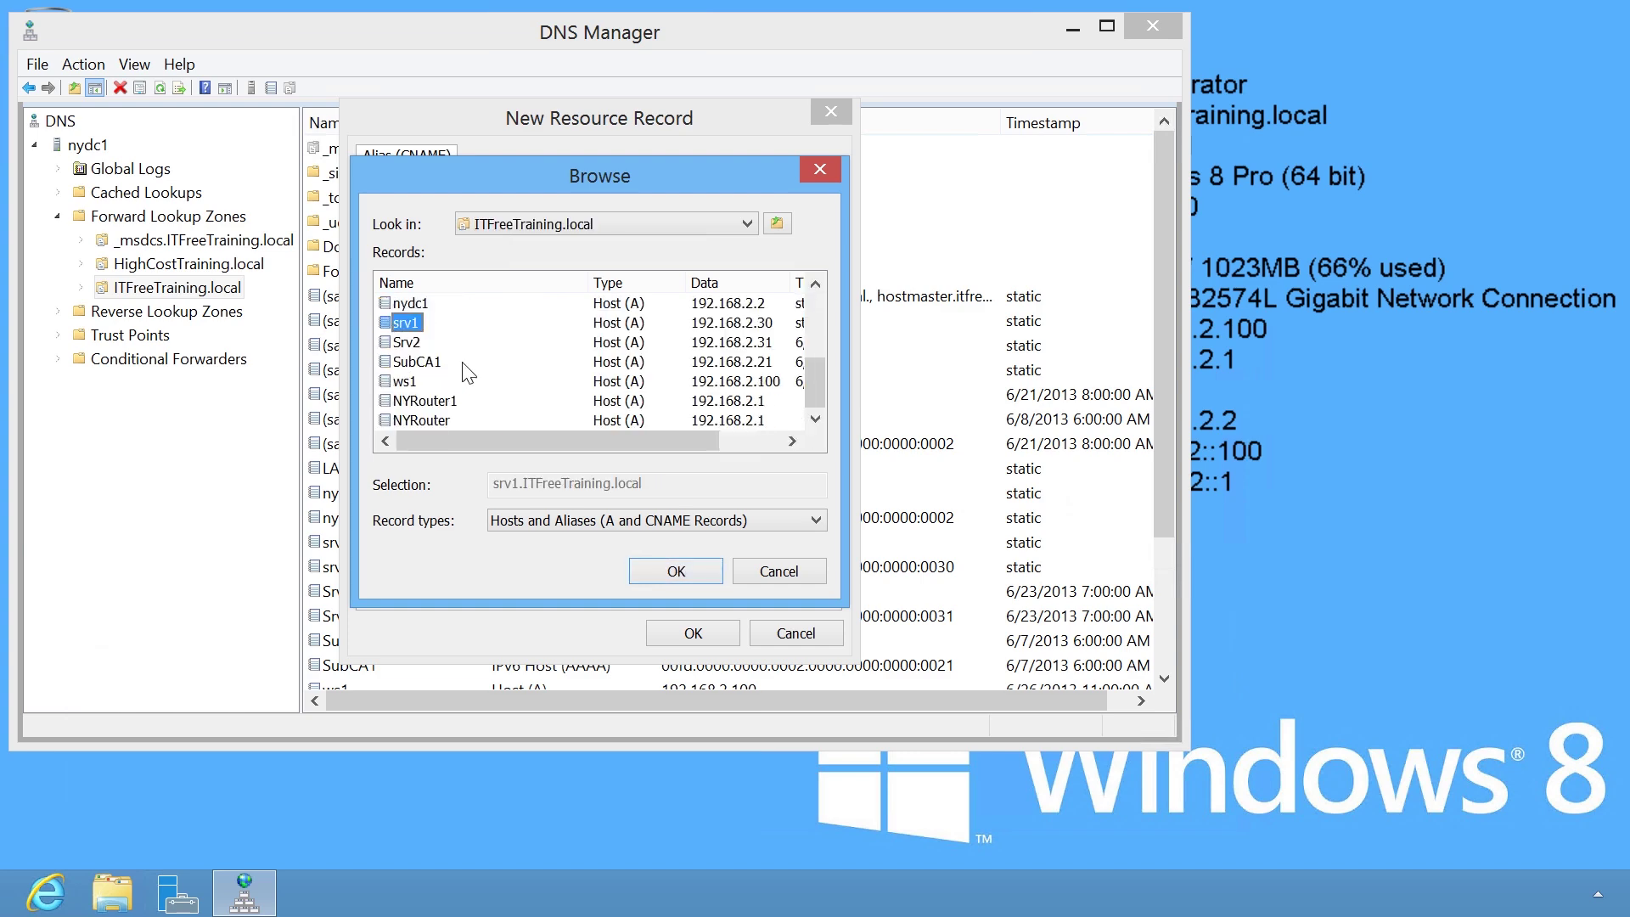
click(705, 562)
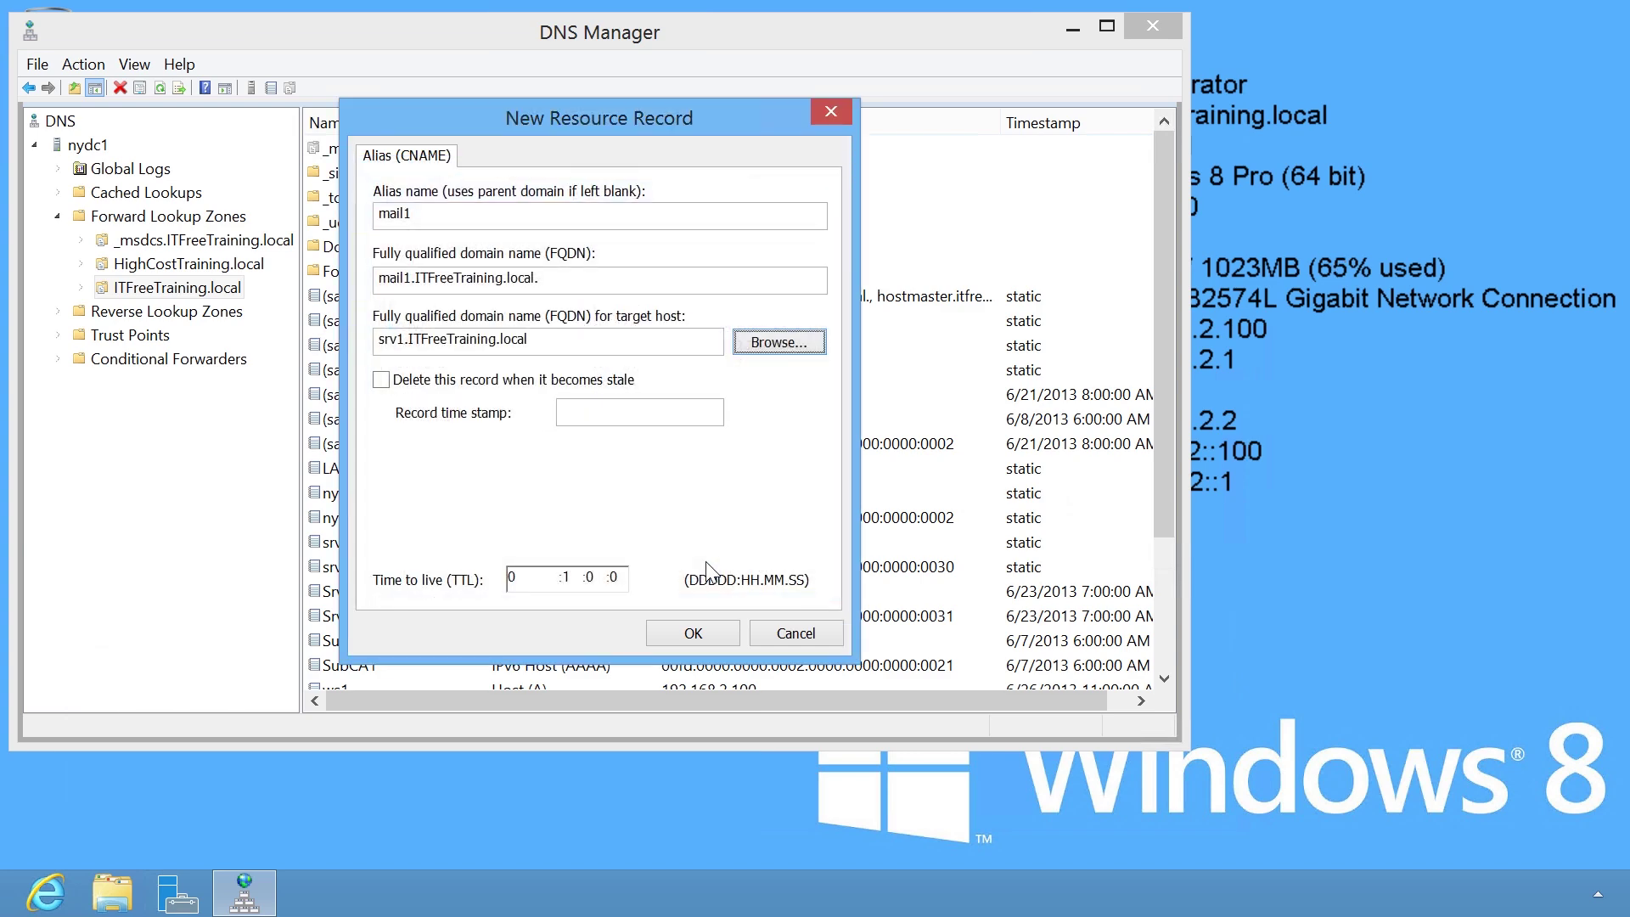
click(721, 633)
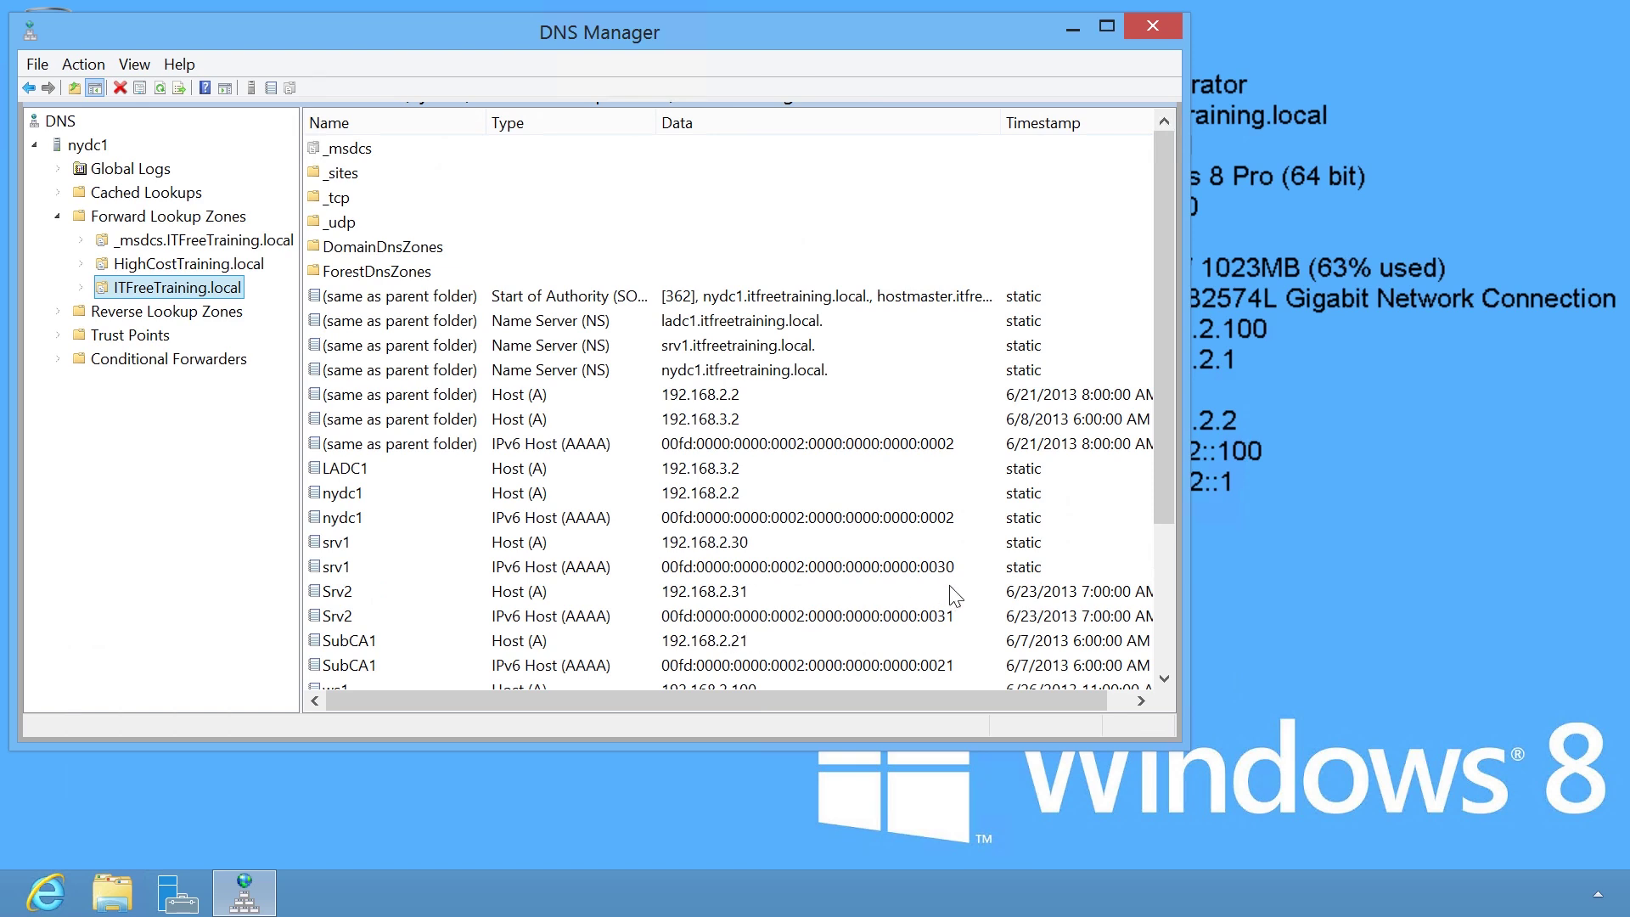
- Open Command Prompt, change to the root of drive C, and ping mail1 to test the alias
mouse_move(1623, 11)
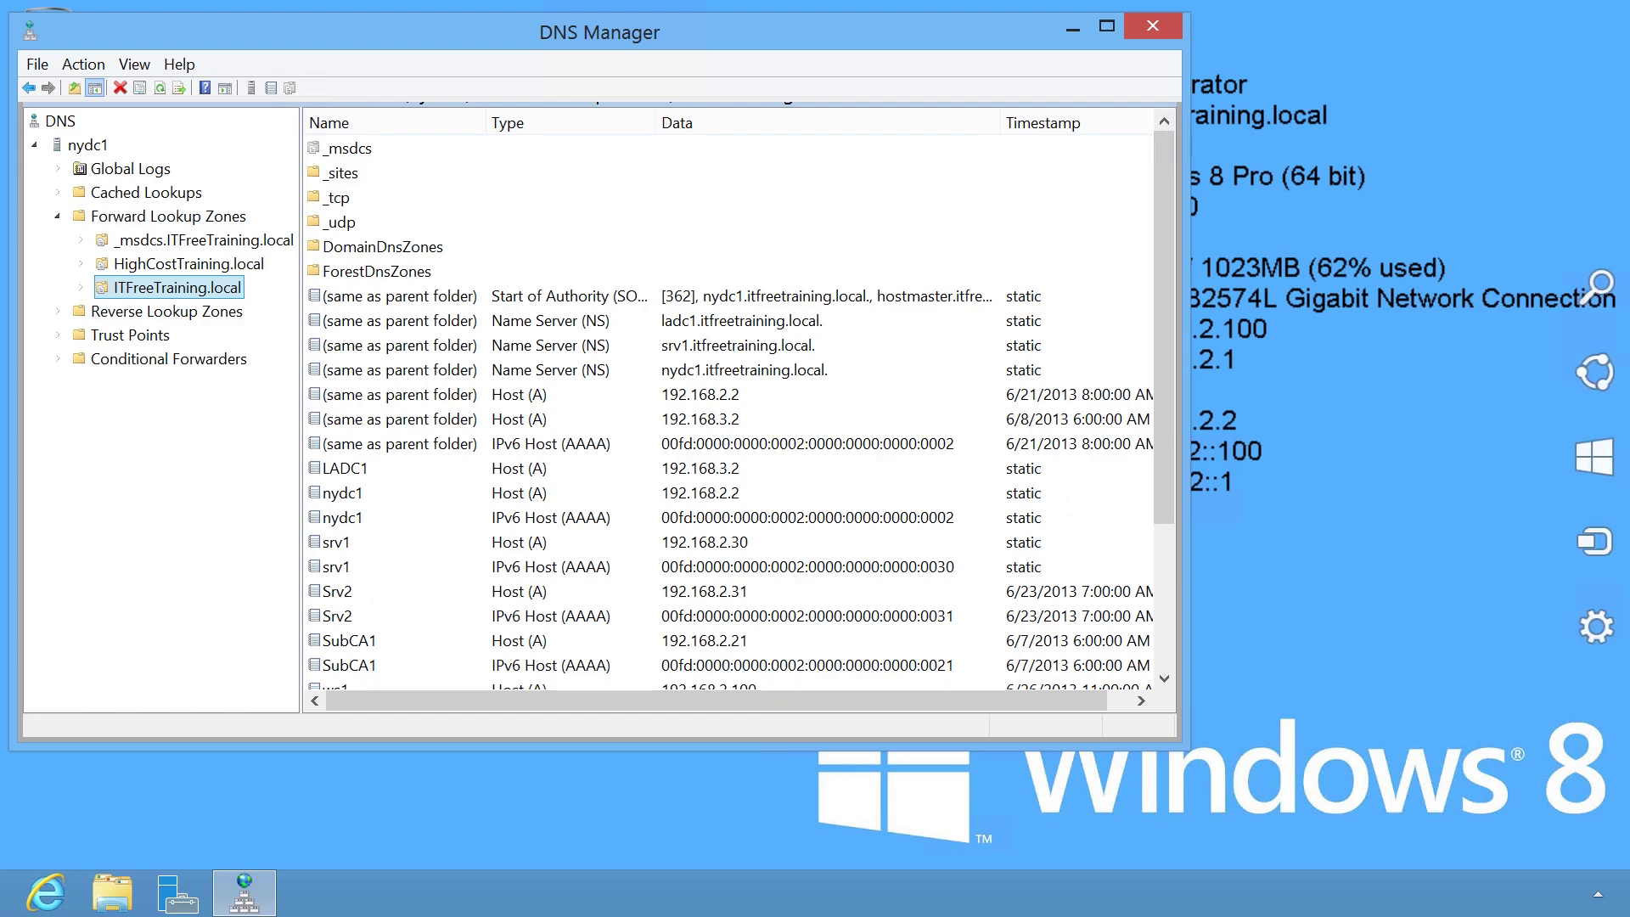
click(1591, 293)
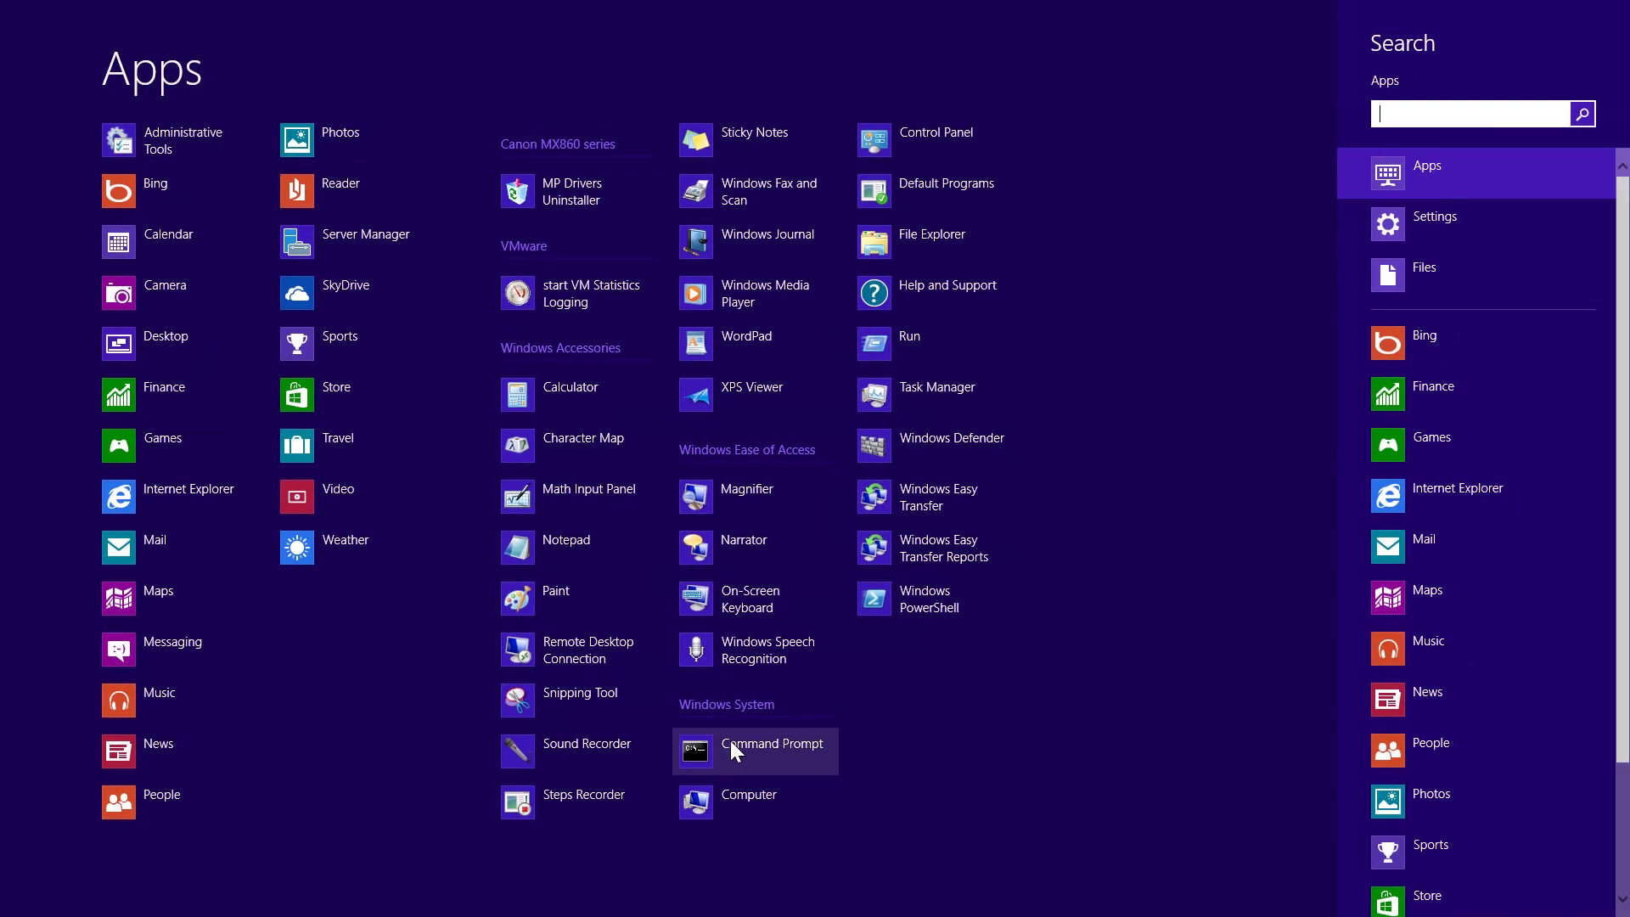
click(821, 747)
text(cd \)
key(Return)
text(ping mail1)
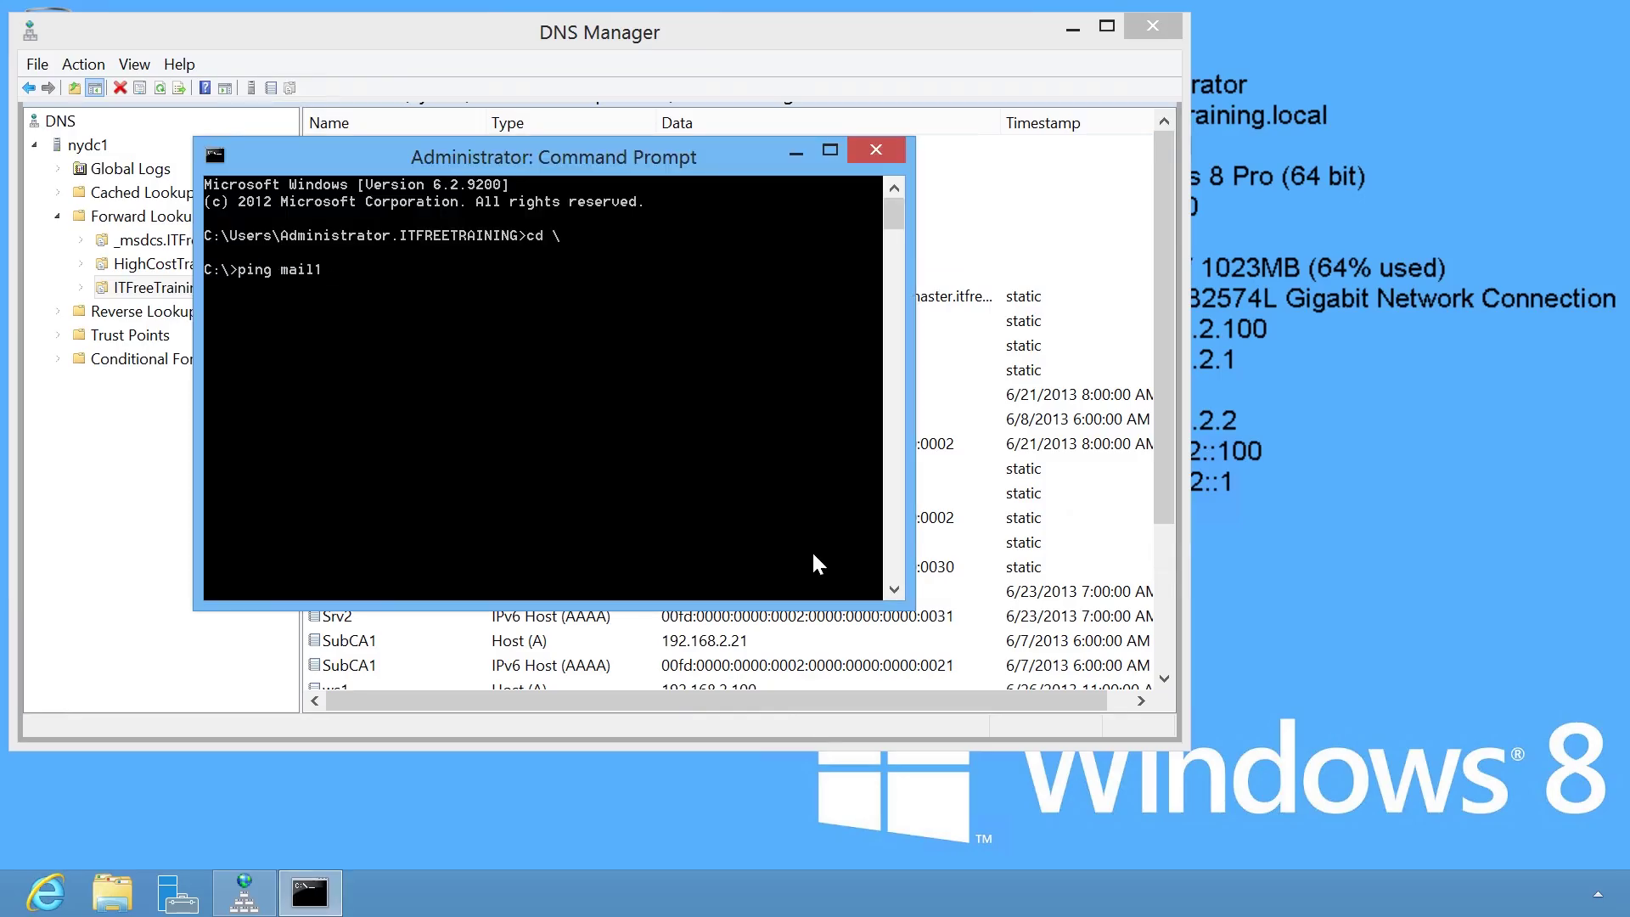
key(Return)
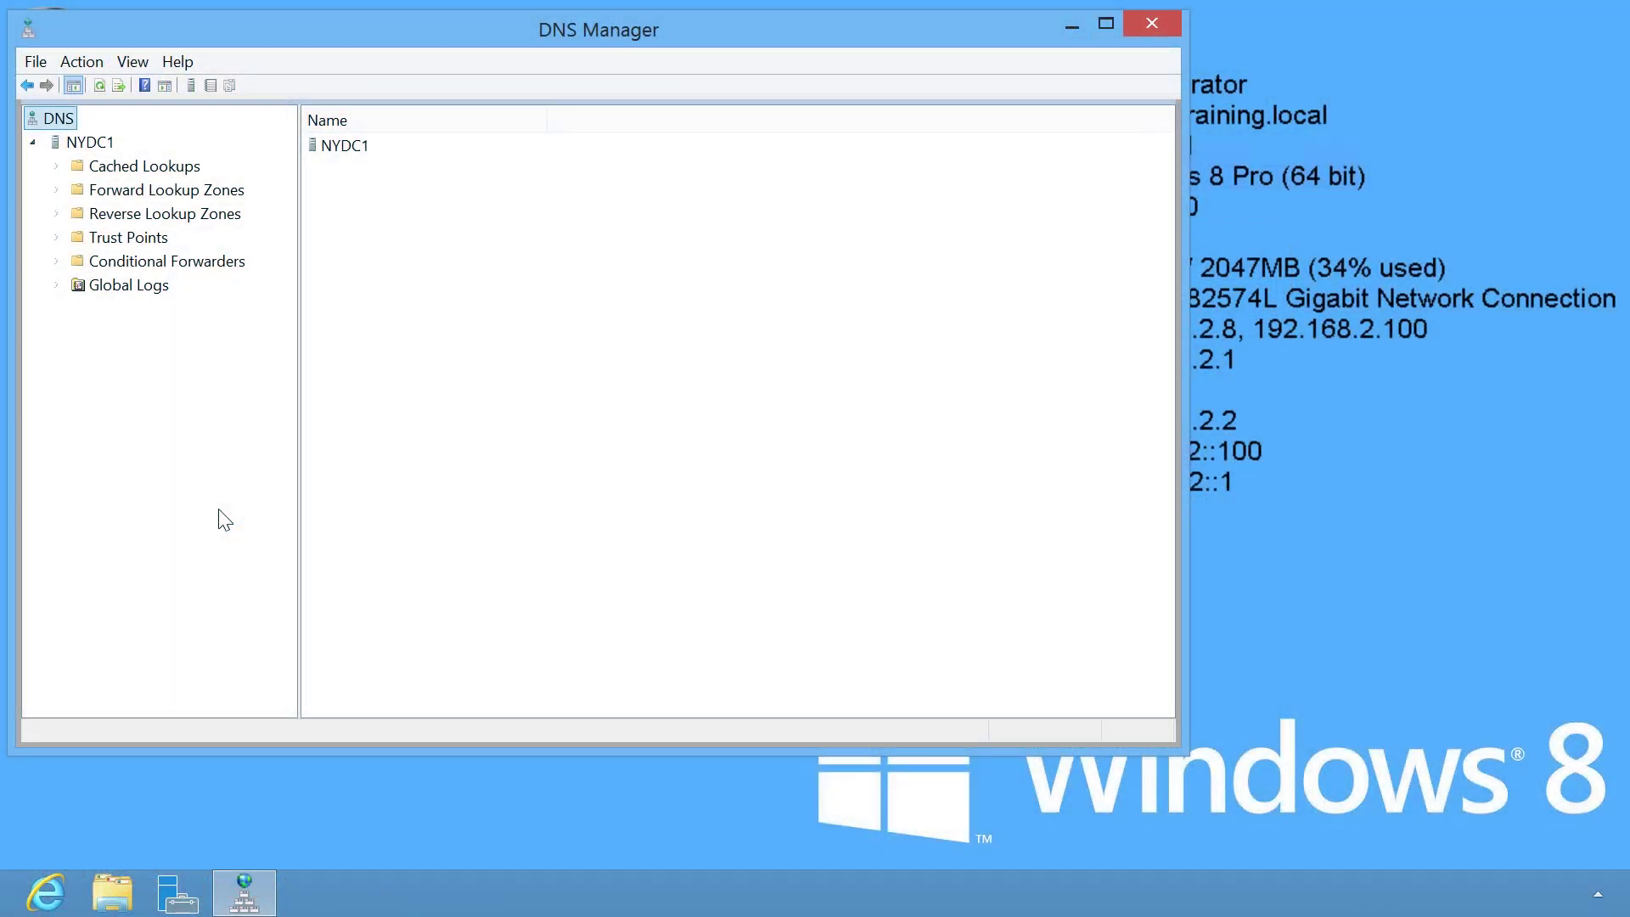
- Add a mail exchanger (MX) record to the ITFreeTraining.com forward lookup zone with mail server mail1 and priority 5
click(56, 192)
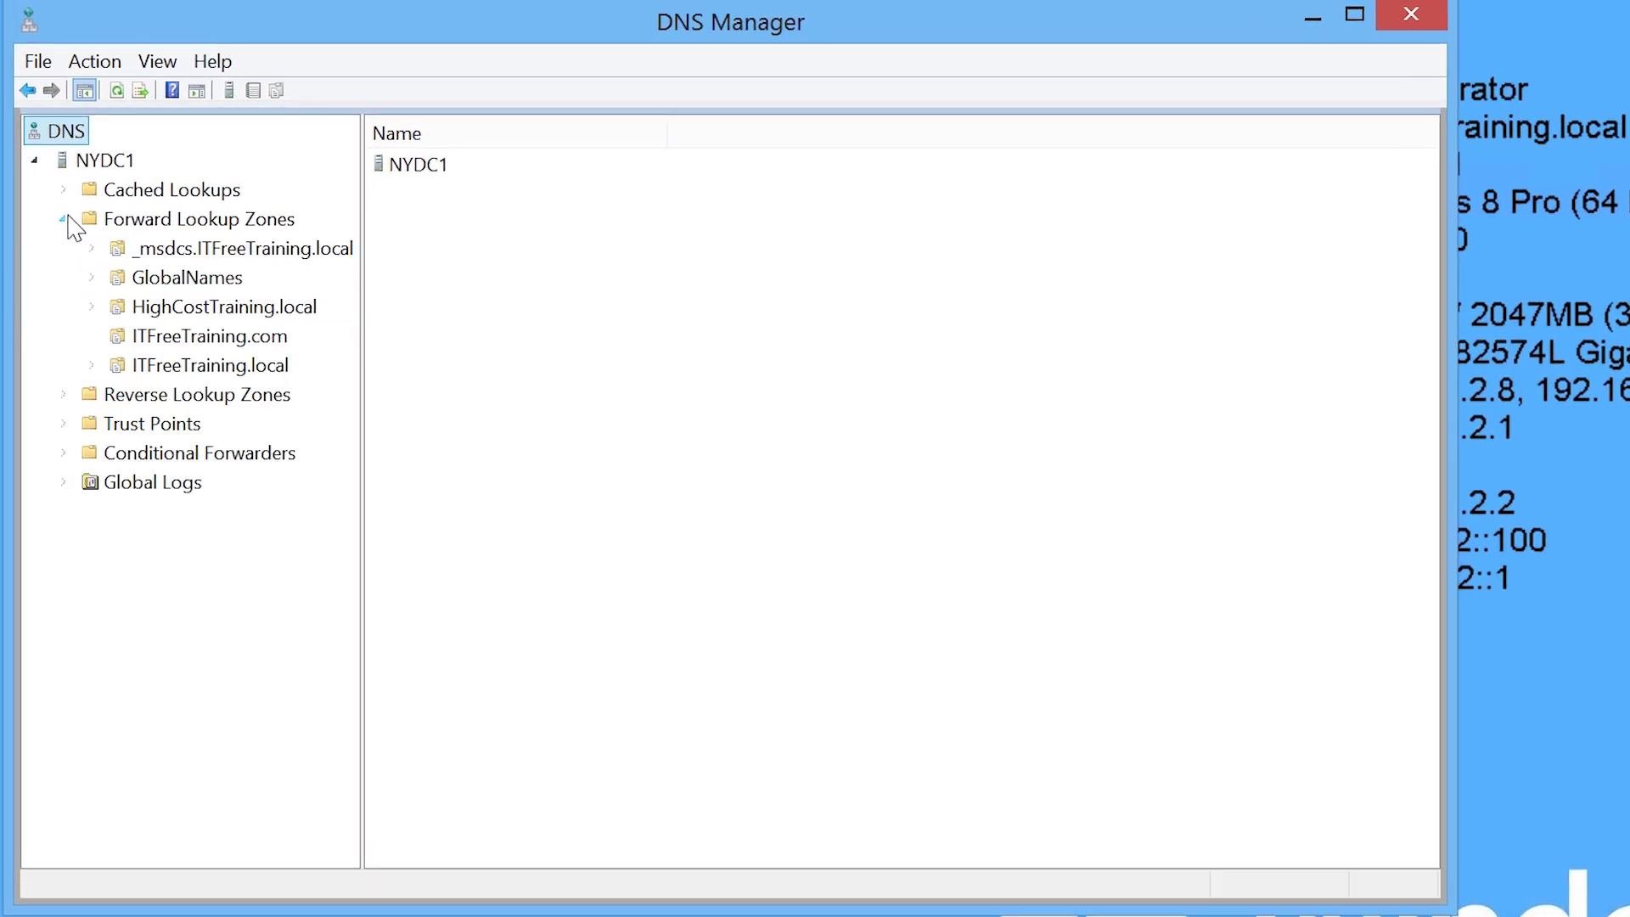
click(119, 340)
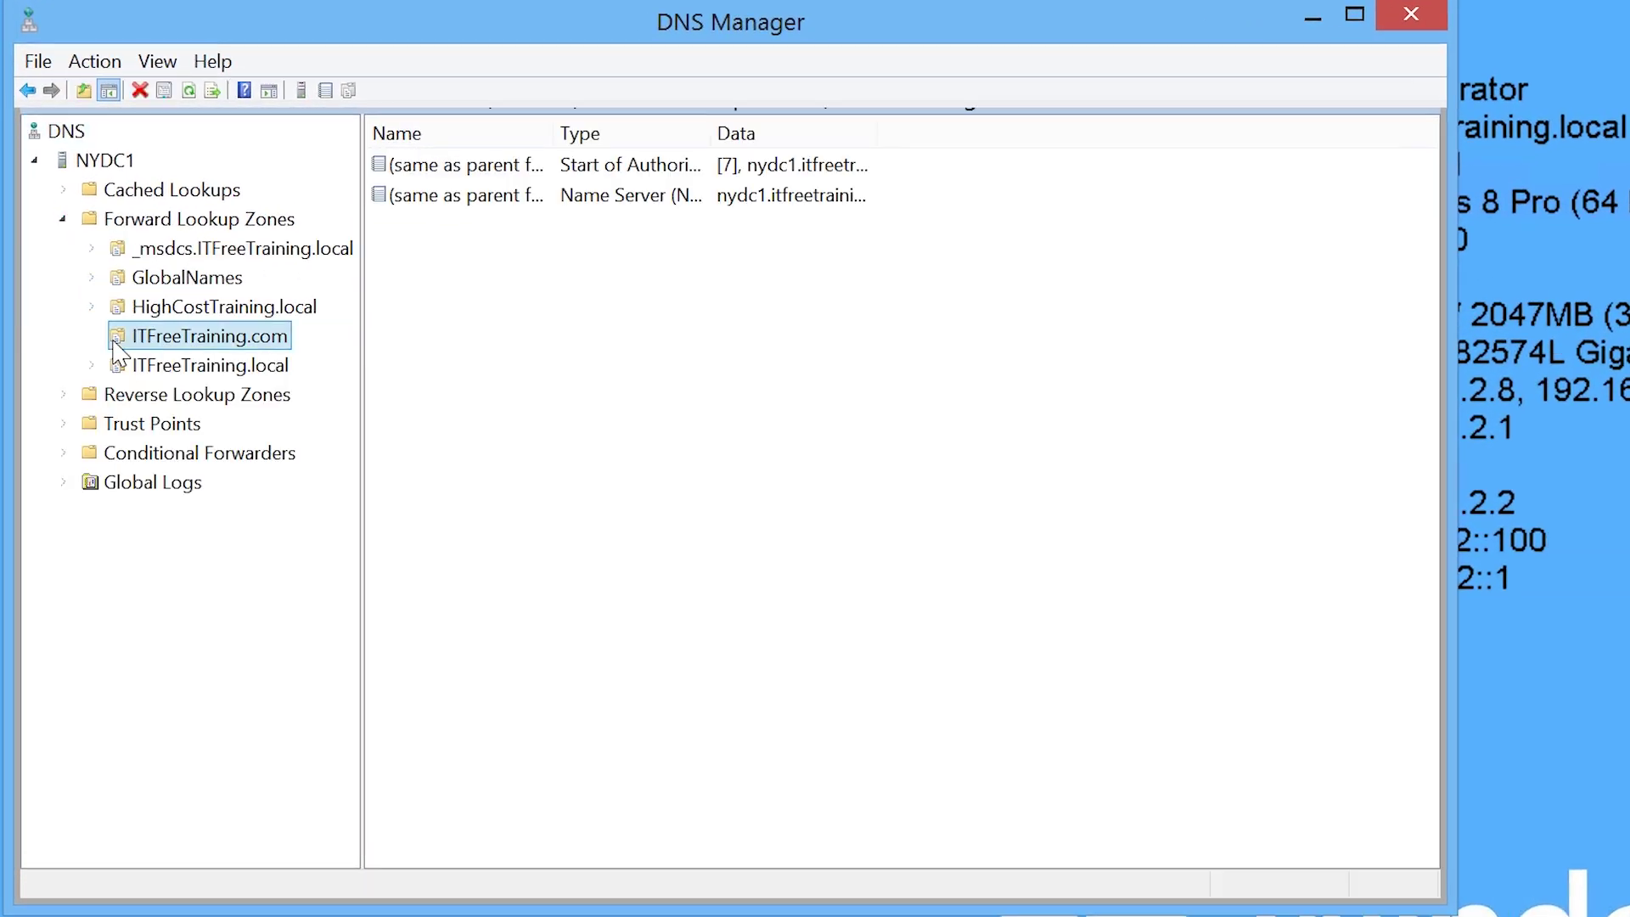
right_click(284, 357)
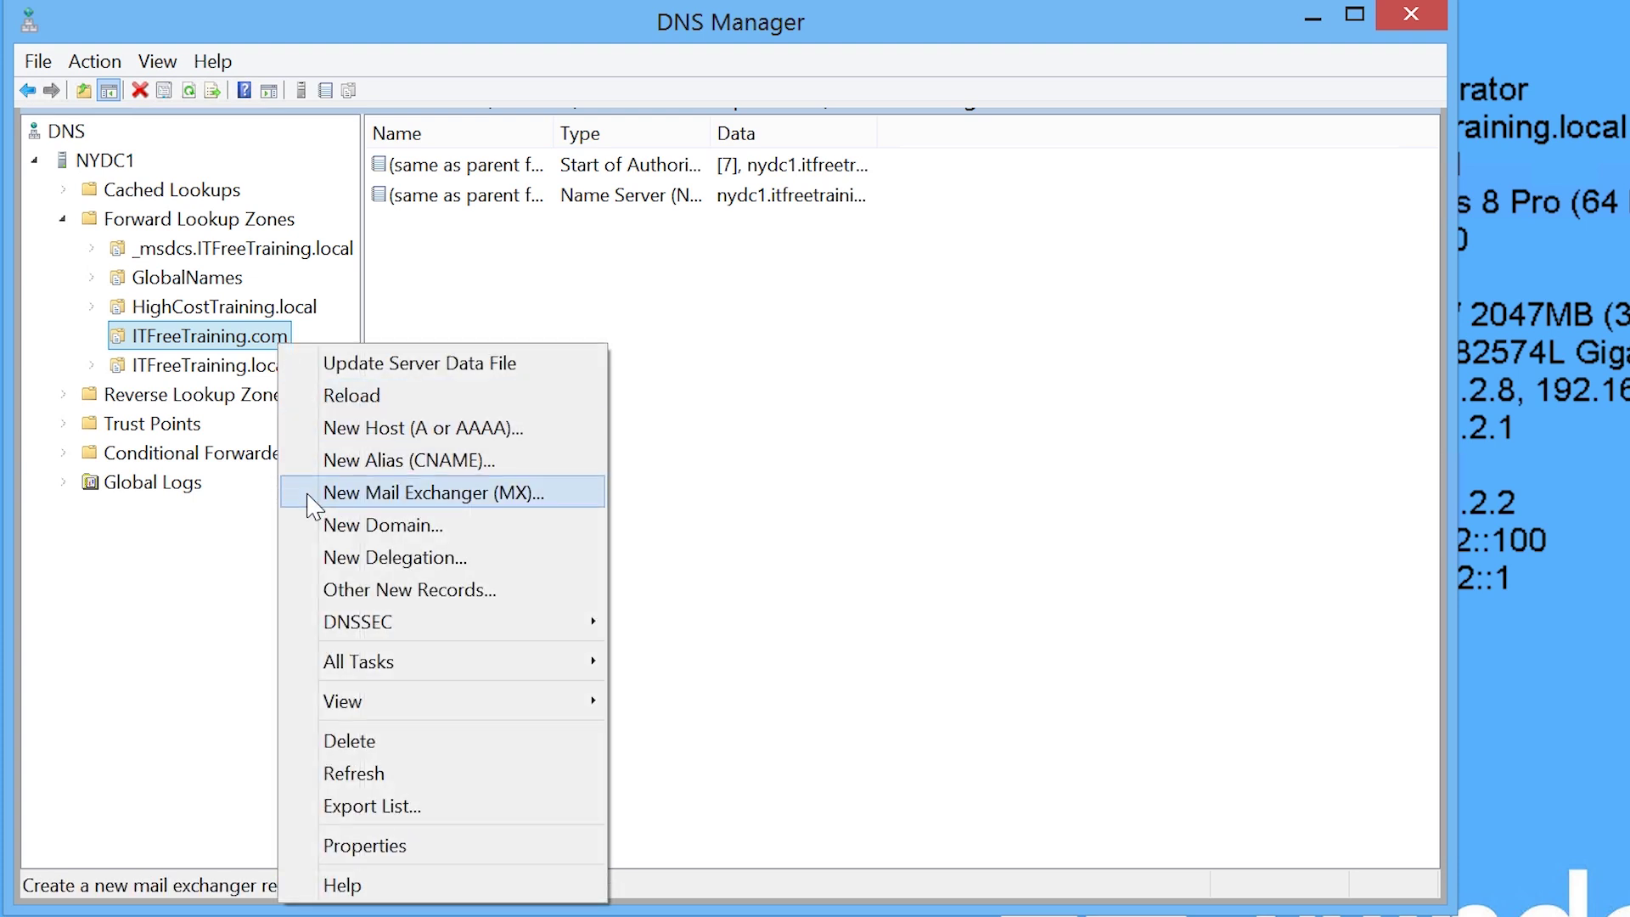
click(561, 507)
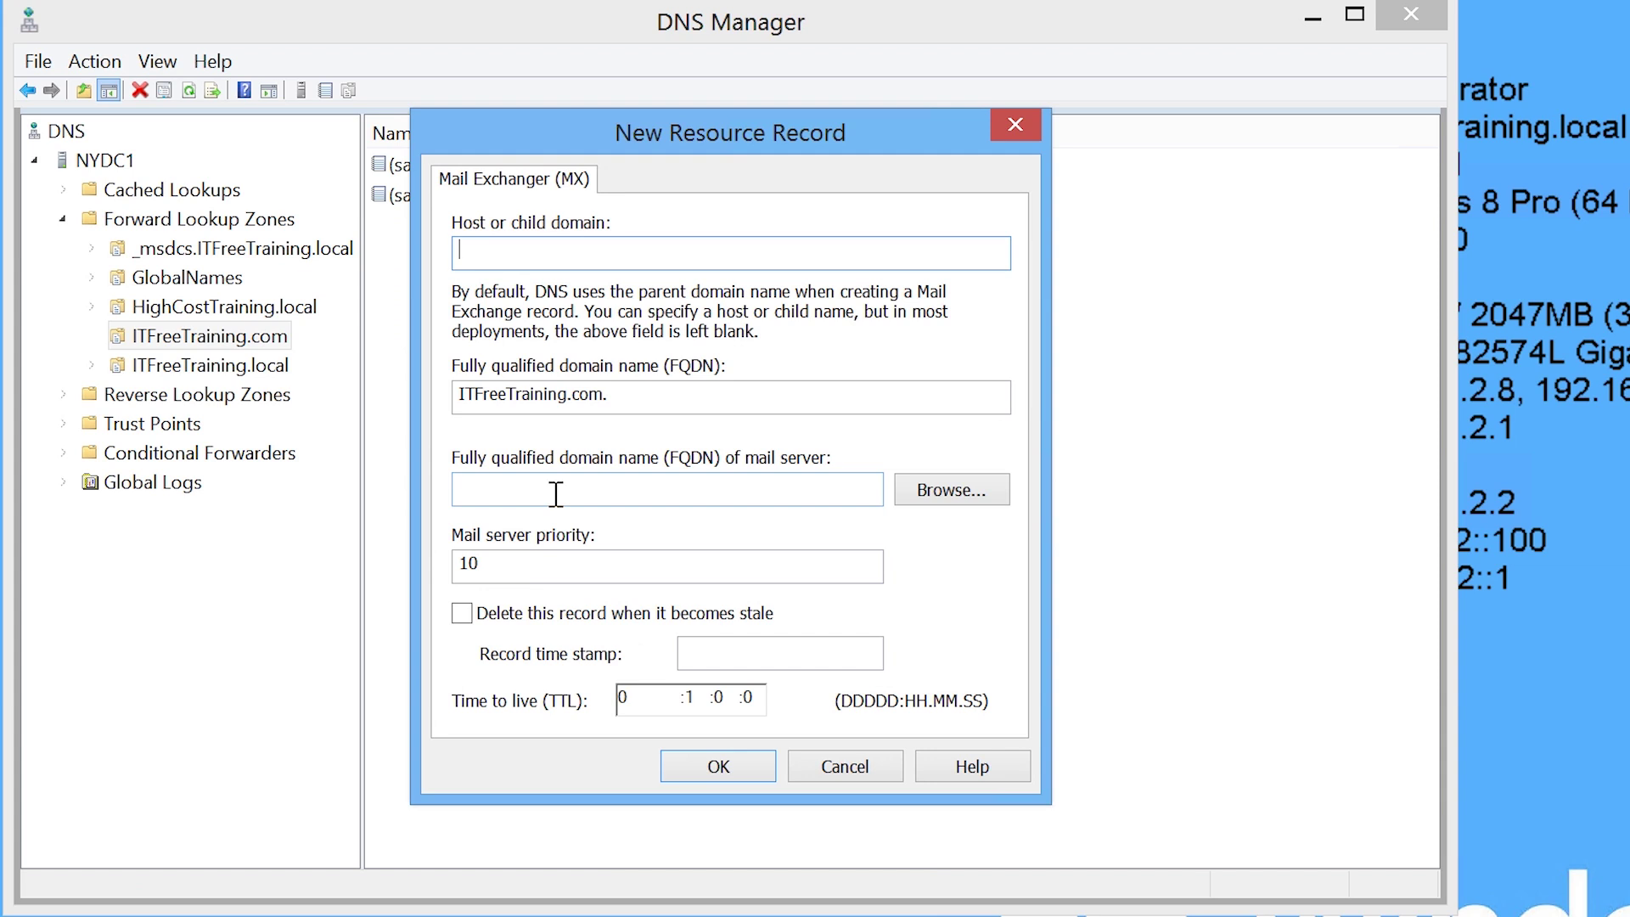
click(556, 494)
text(mail1)
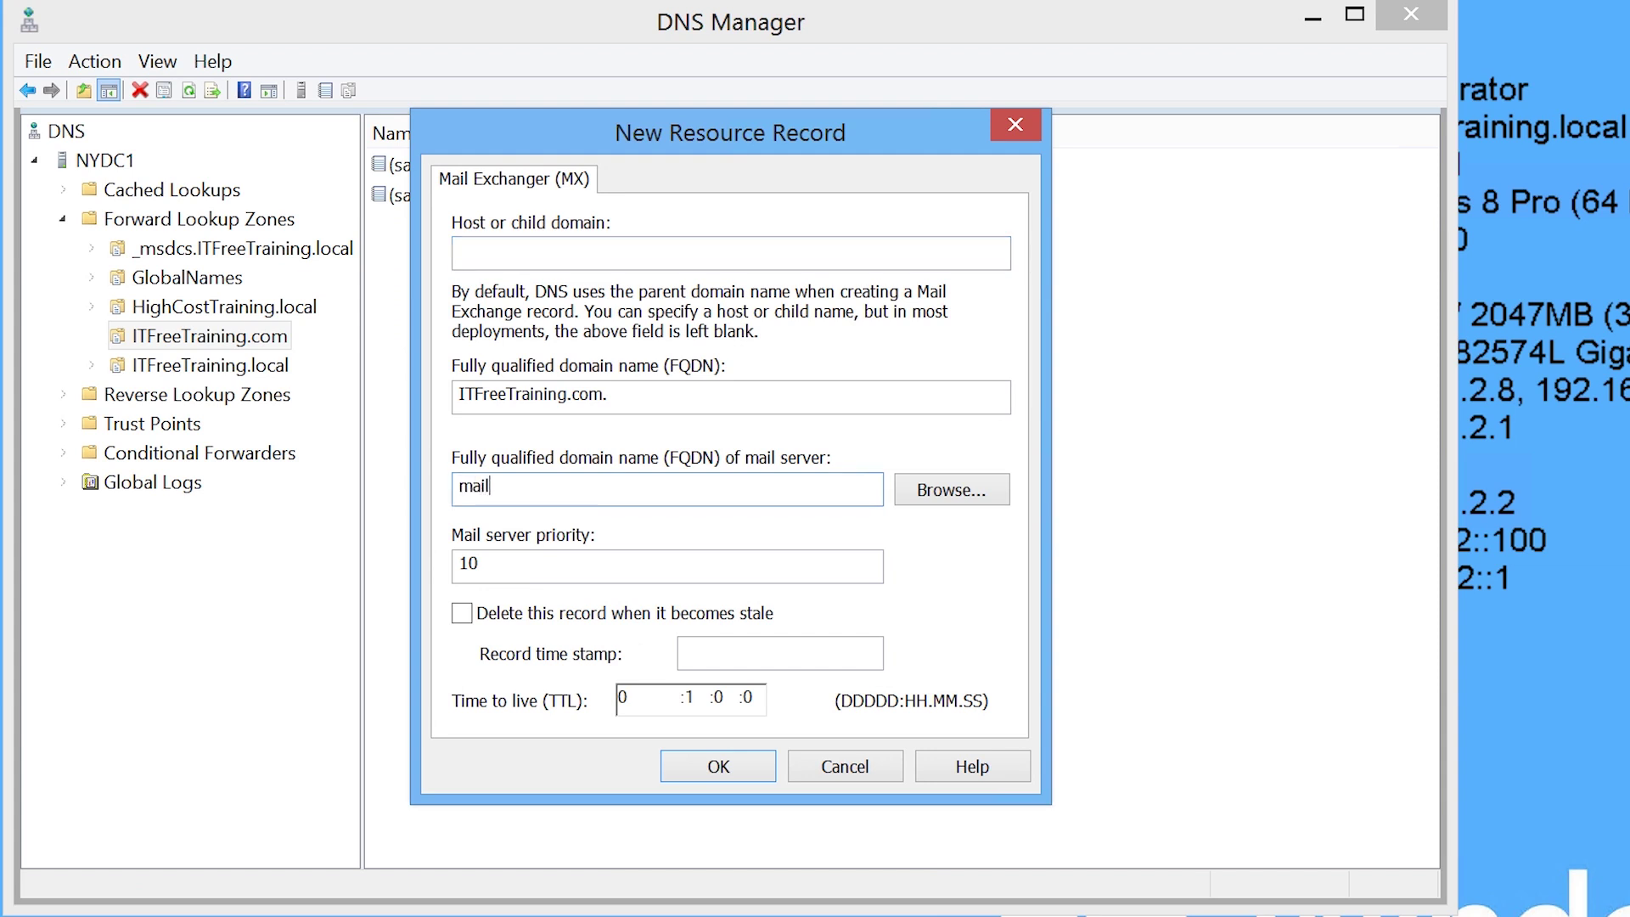
click(553, 555)
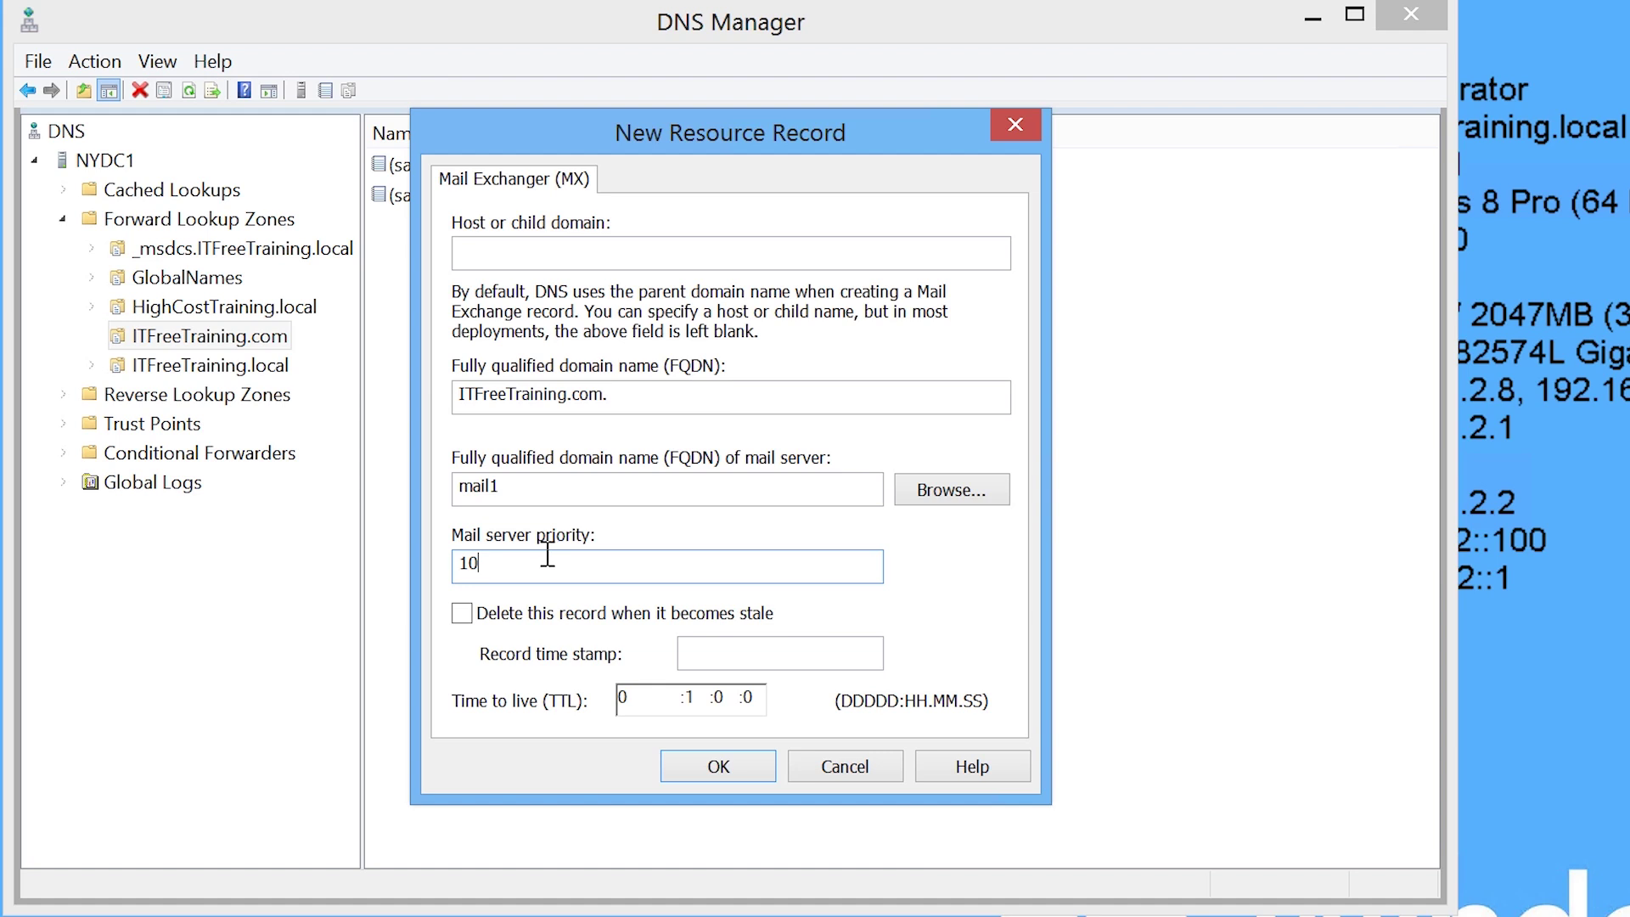
drag(548, 552, 323, 556)
text(5)
click(723, 768)
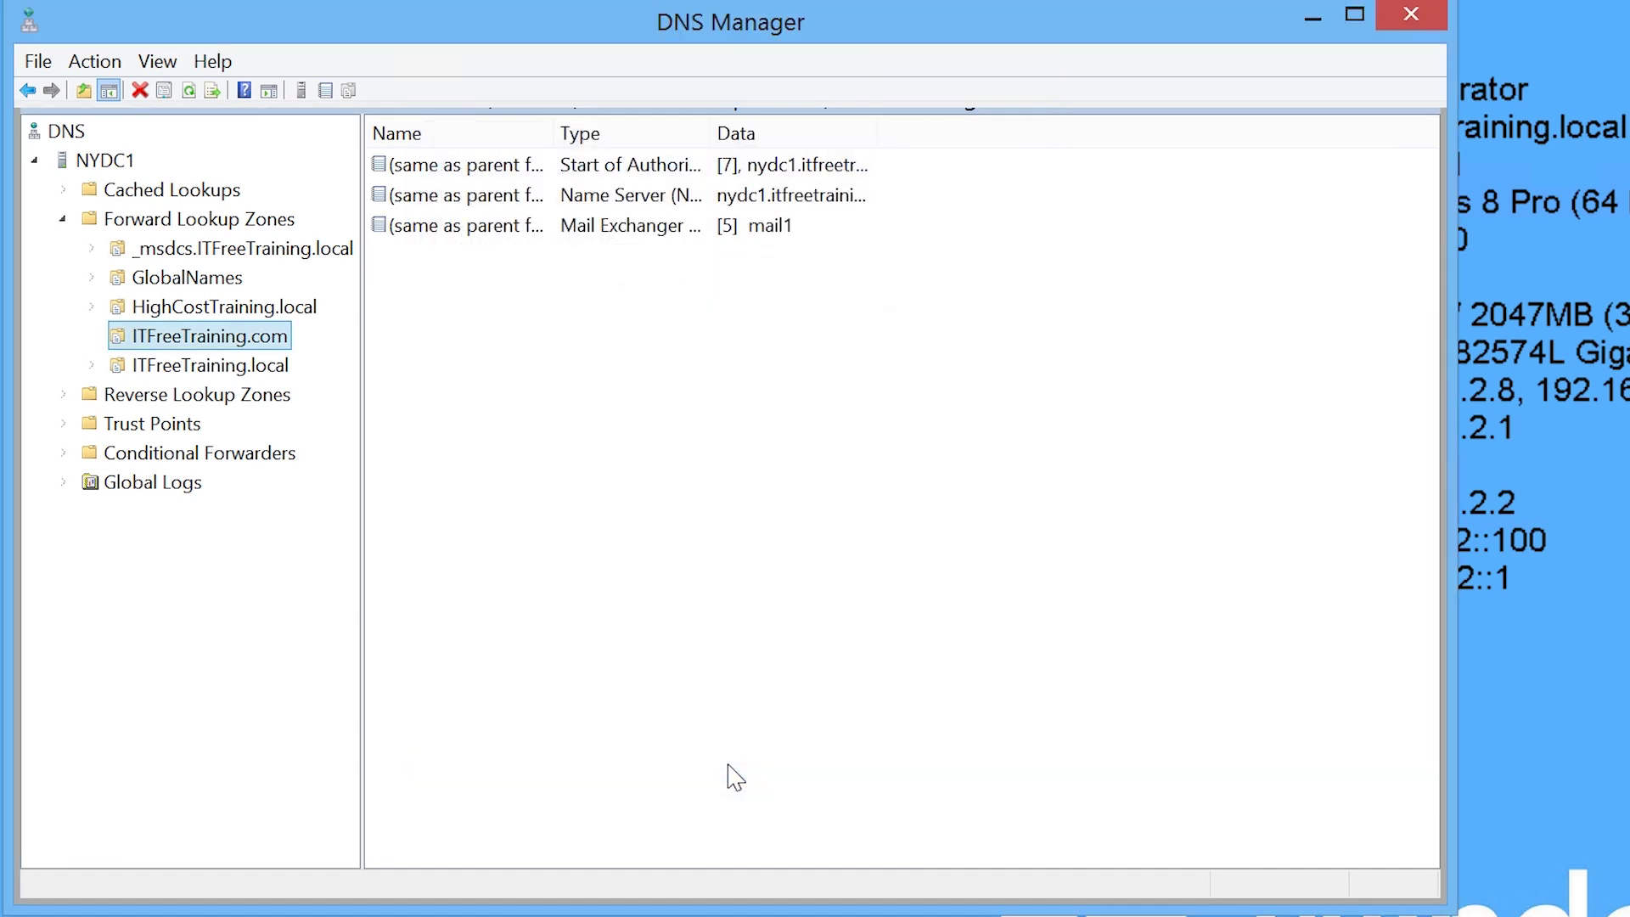
- Add another mail exchanger (MX) record to the ITFreeTraining.com zone with 8.8.8.8 as the mail server, keeping the default priority
right_click(270, 338)
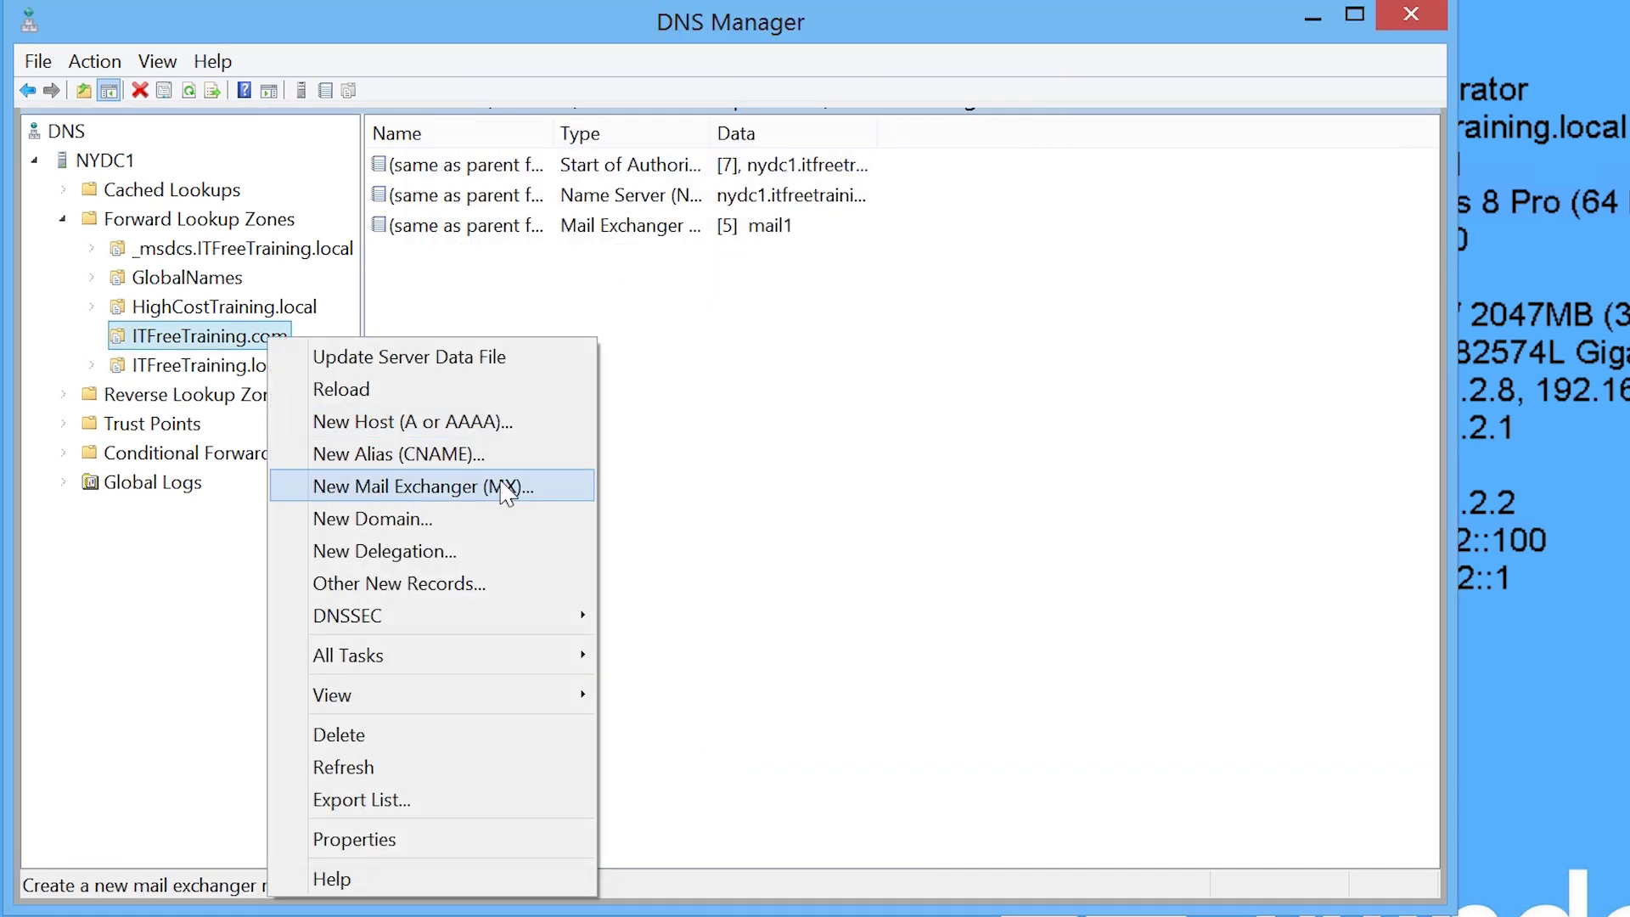
click(556, 495)
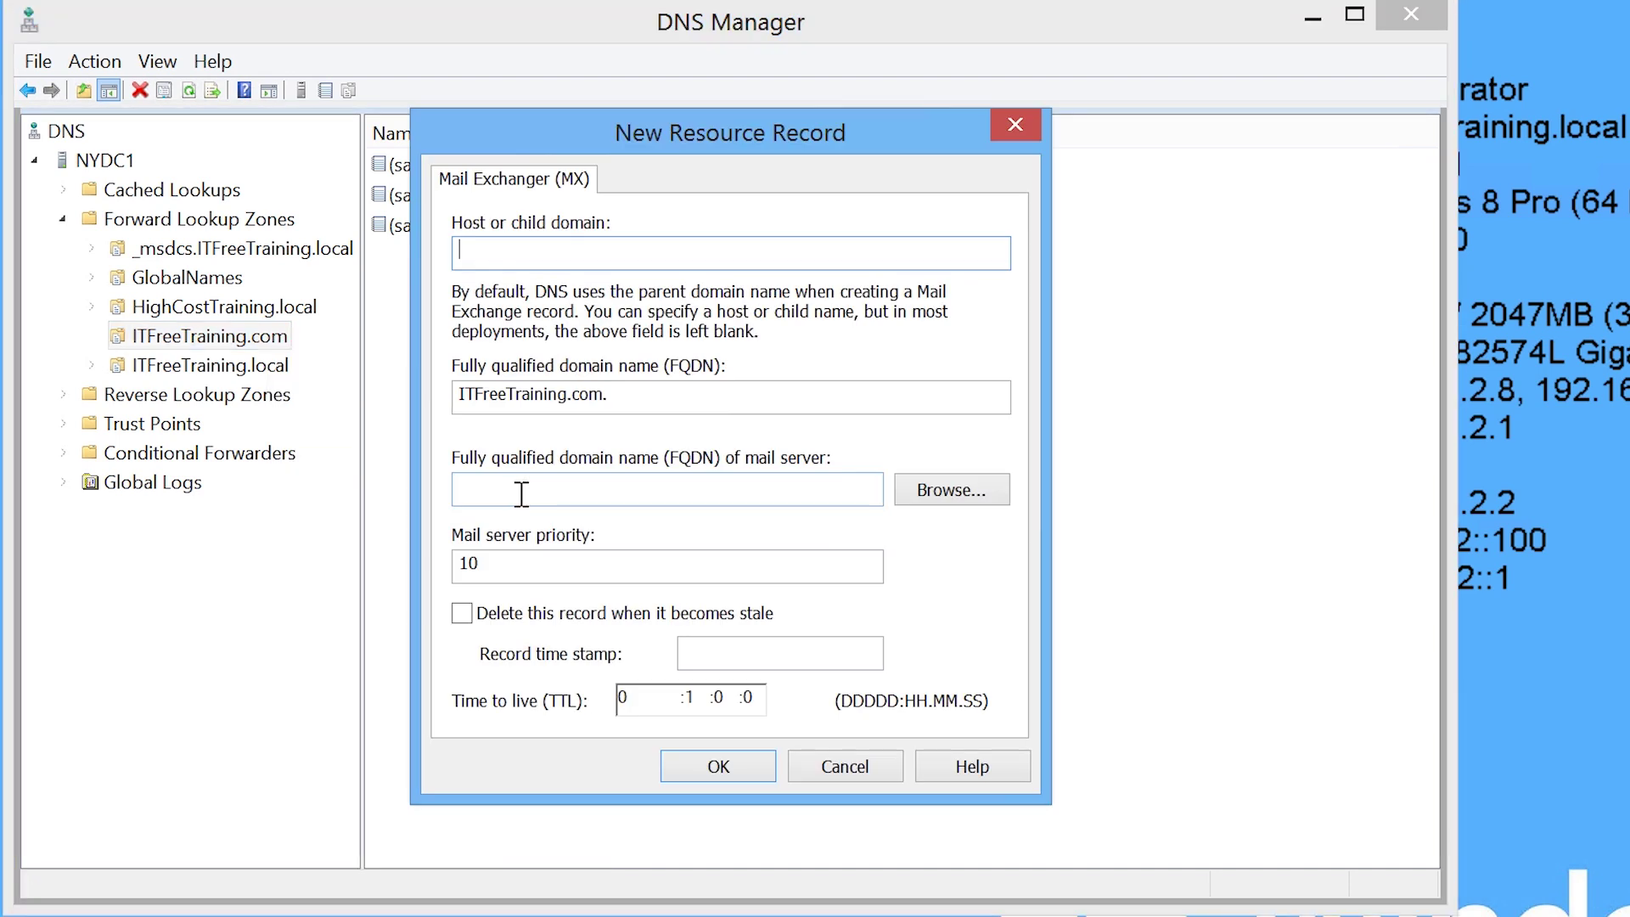
click(521, 494)
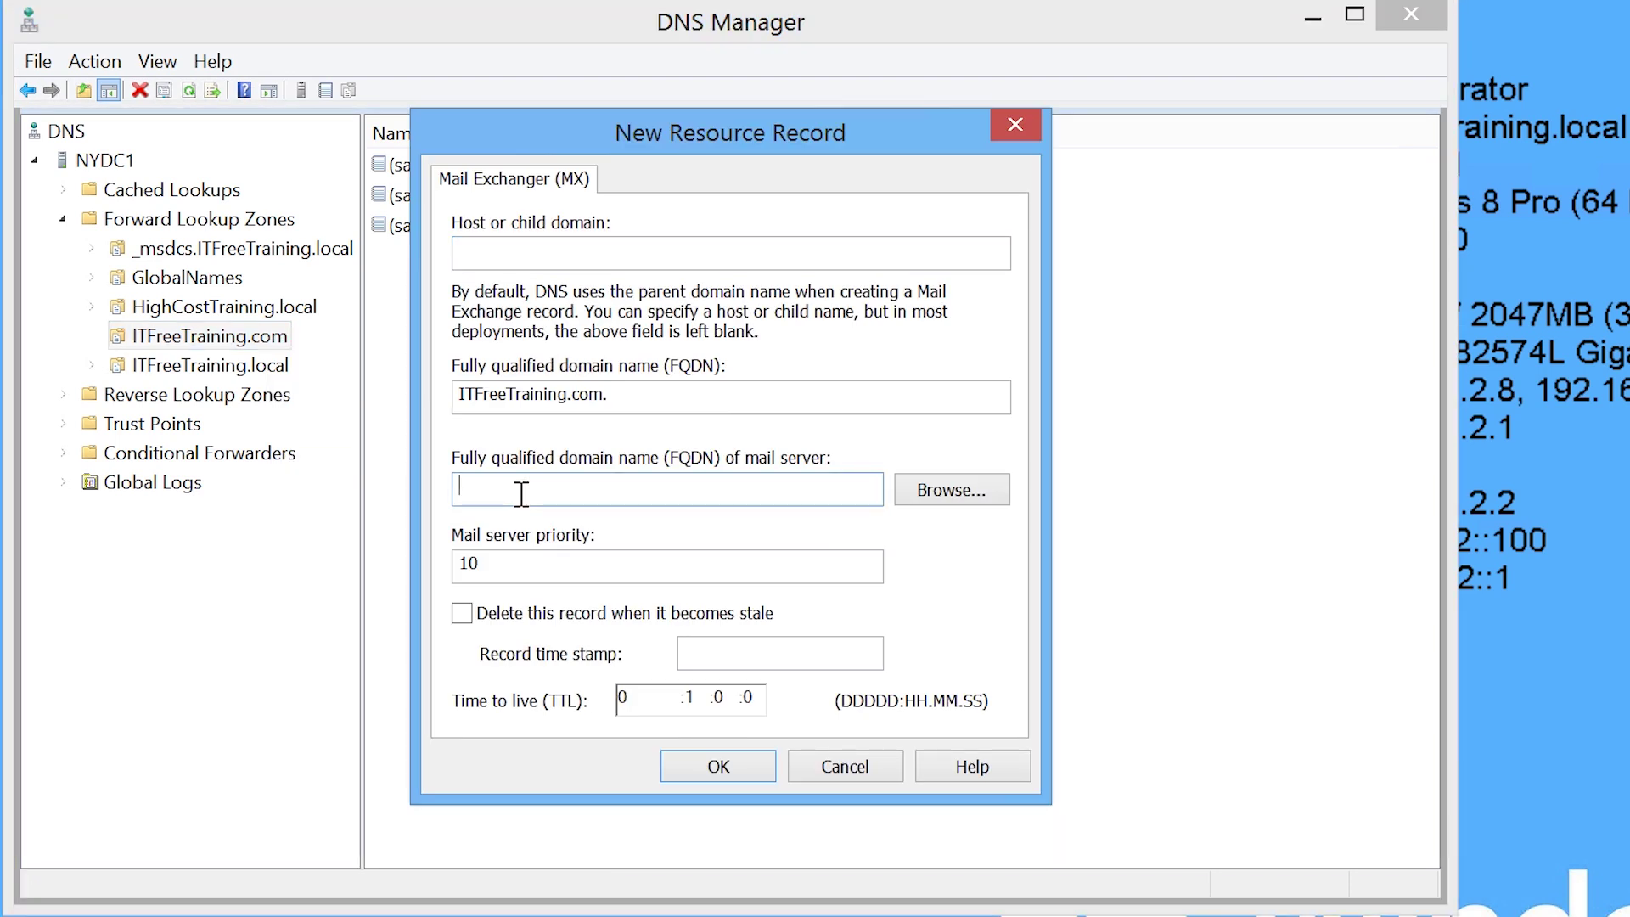
text(8.8.8.8)
click(739, 768)
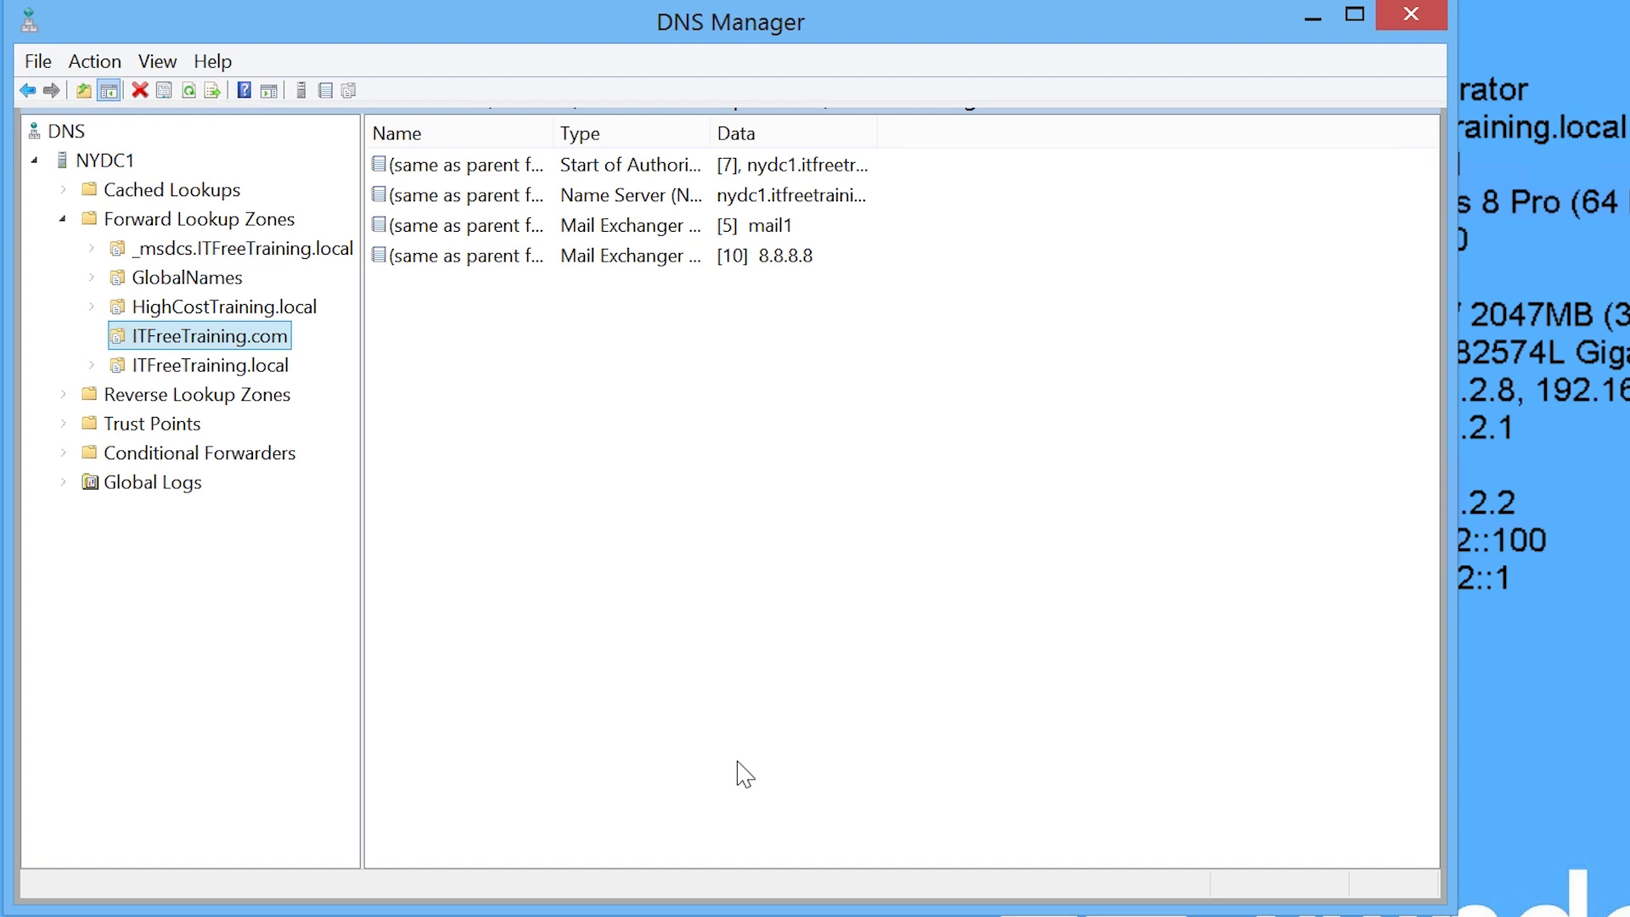
- Add a host record named mail1 with IP address 4.4.4.4 to the ITFreeTraining.com zone and finish adding hosts
right_click(263, 361)
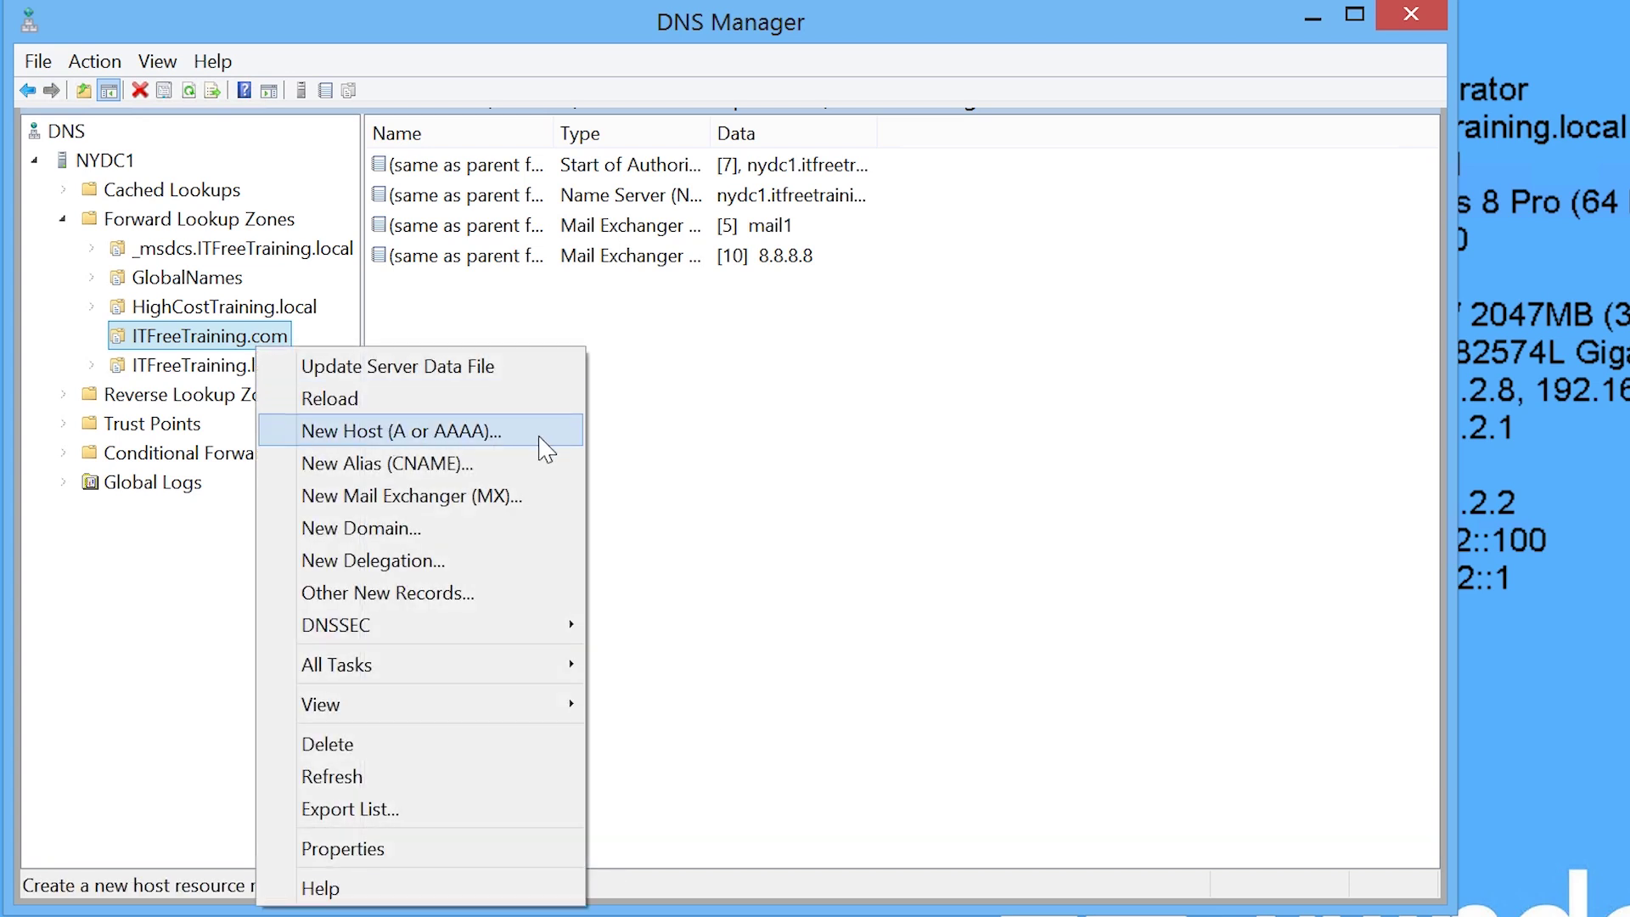
click(543, 447)
text(mail1)
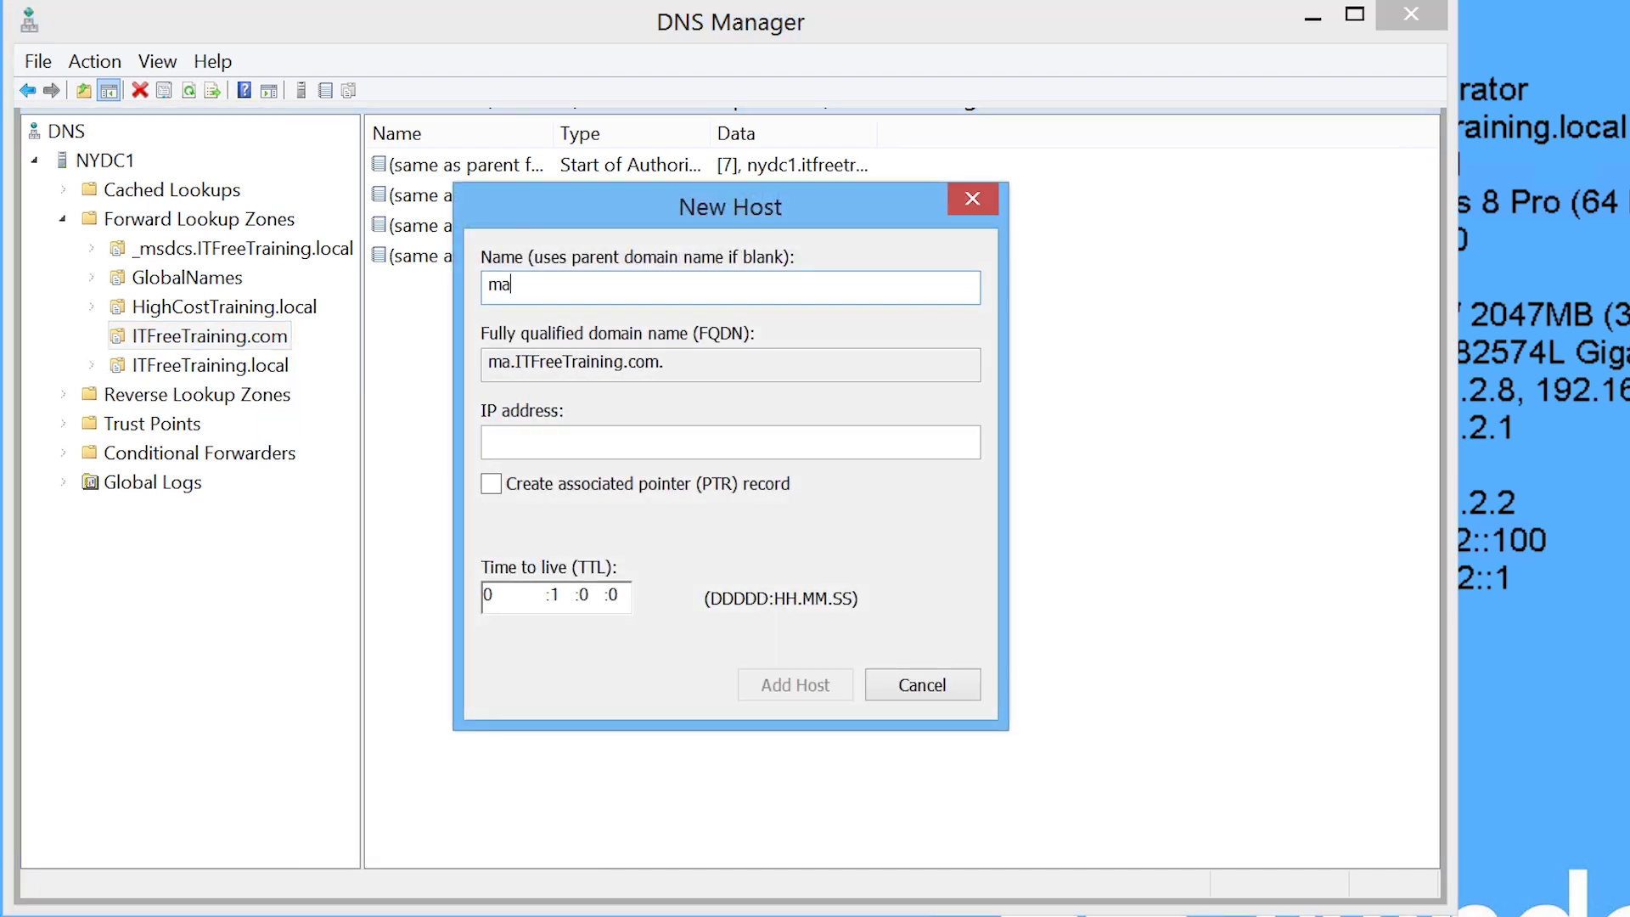
click(499, 437)
text(4.4.4.4)
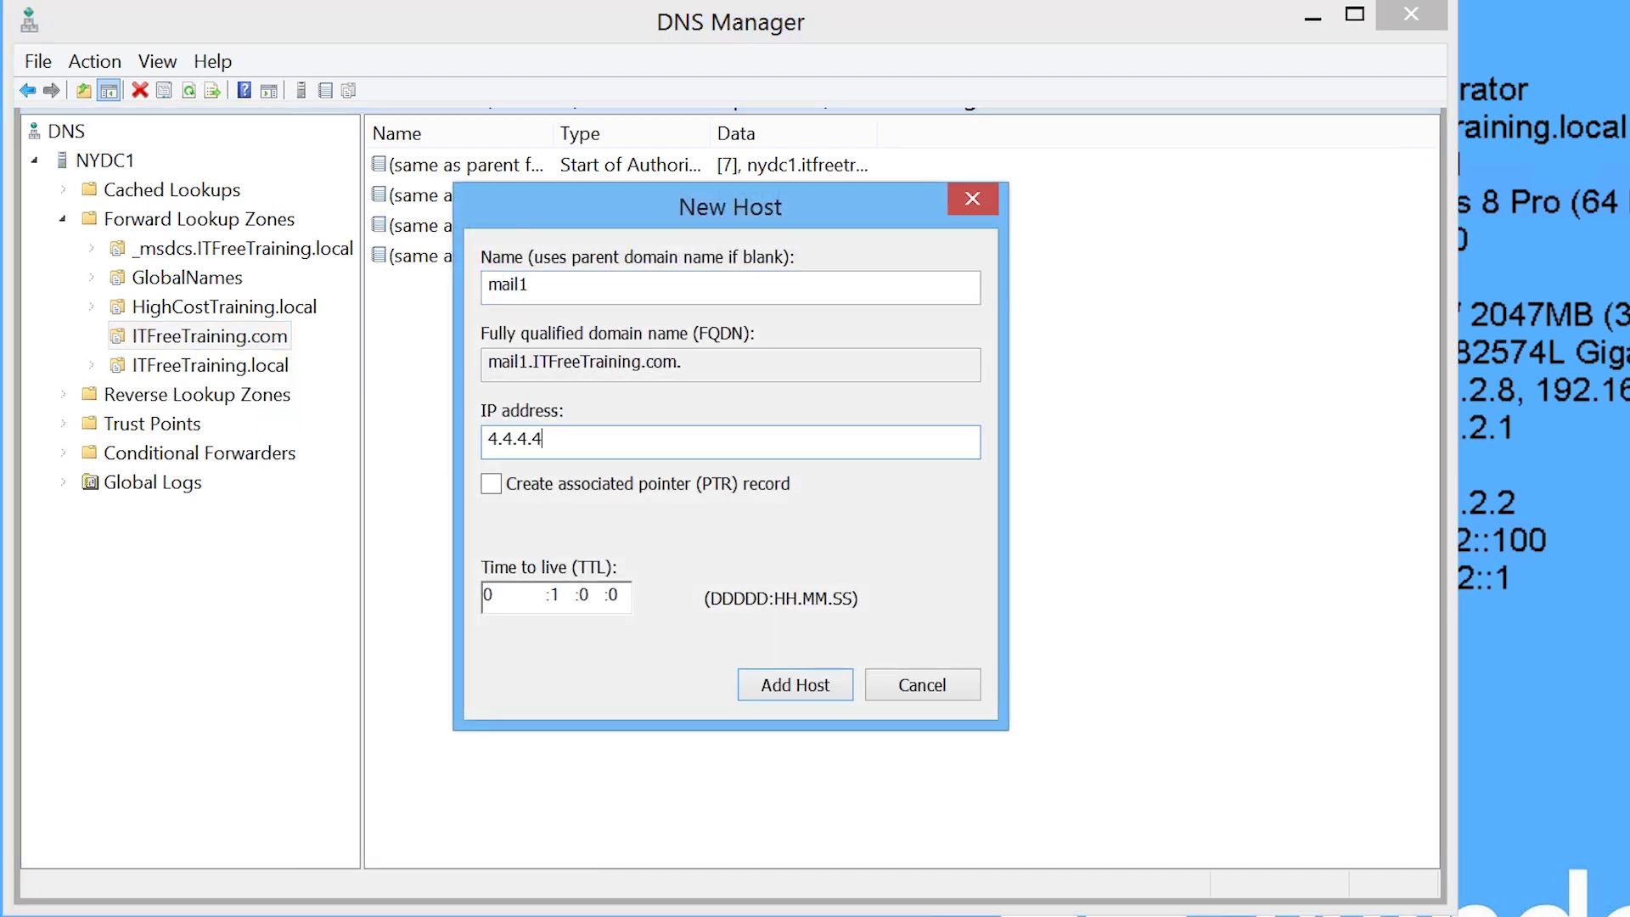
click(795, 685)
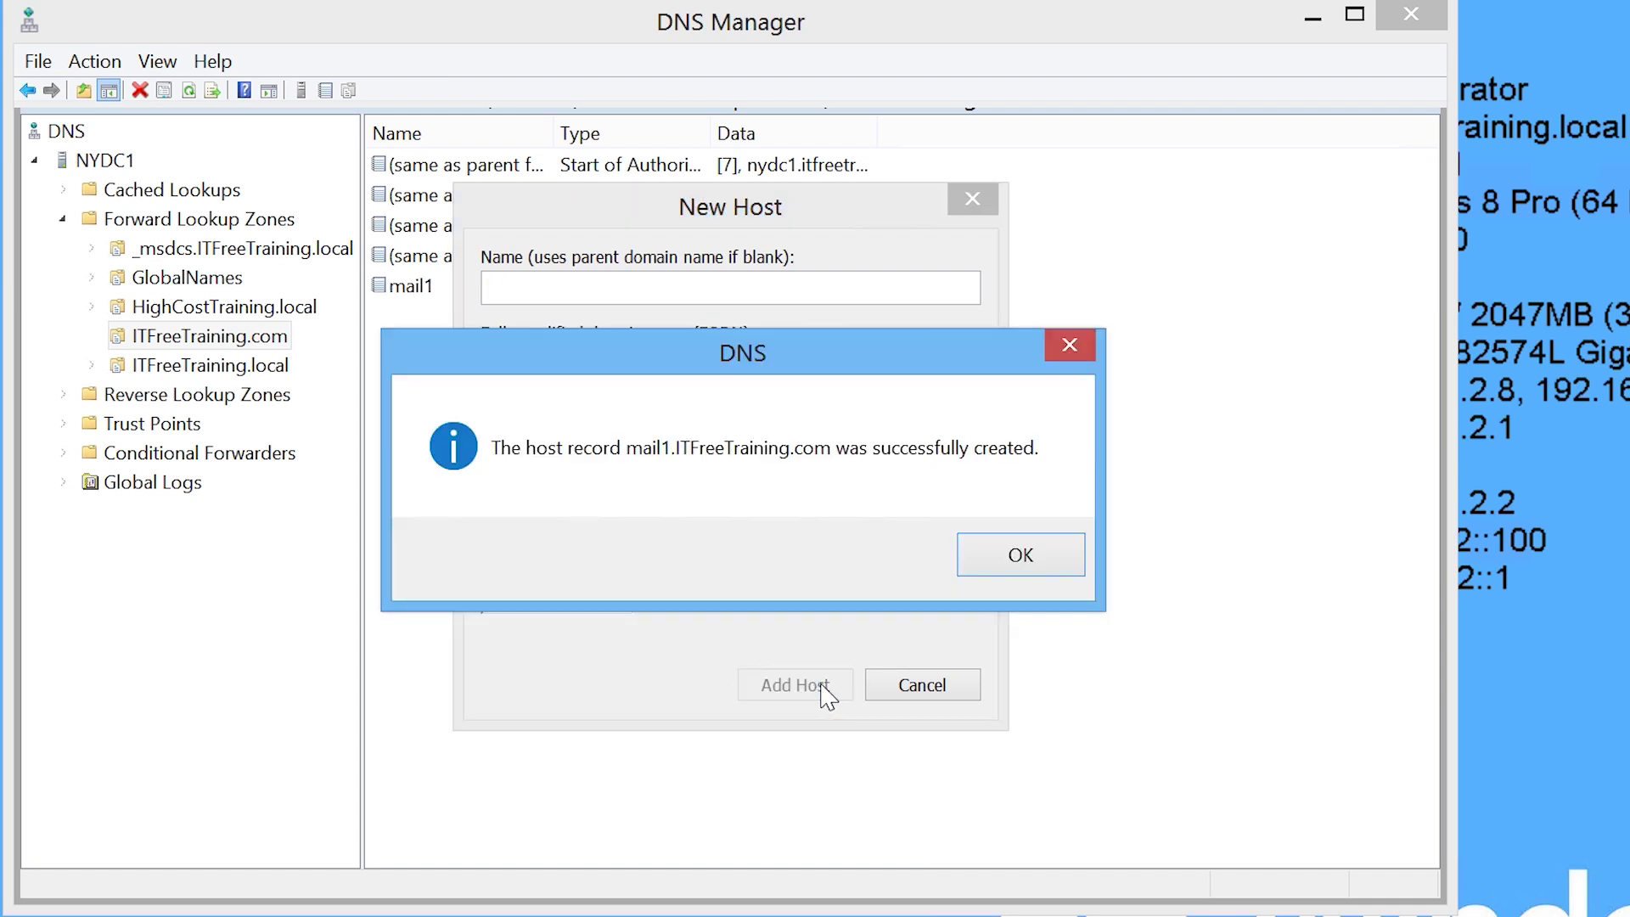
click(977, 559)
click(923, 684)
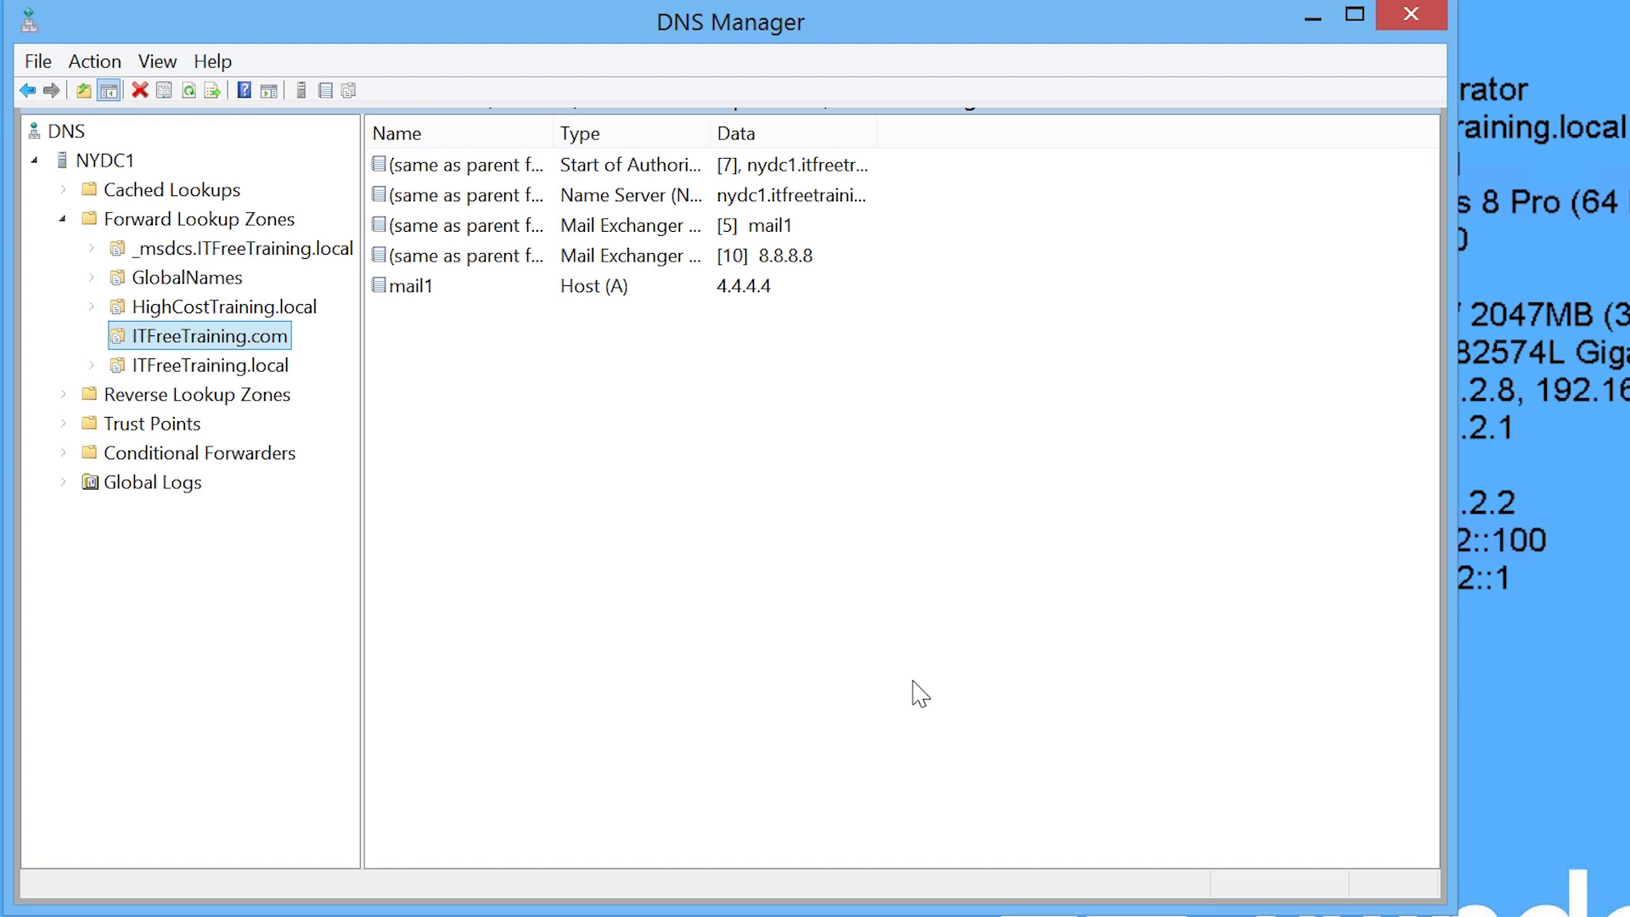
- Start a new Service Location (SRV) record in the ITFreeTraining.com zone
right_click(284, 336)
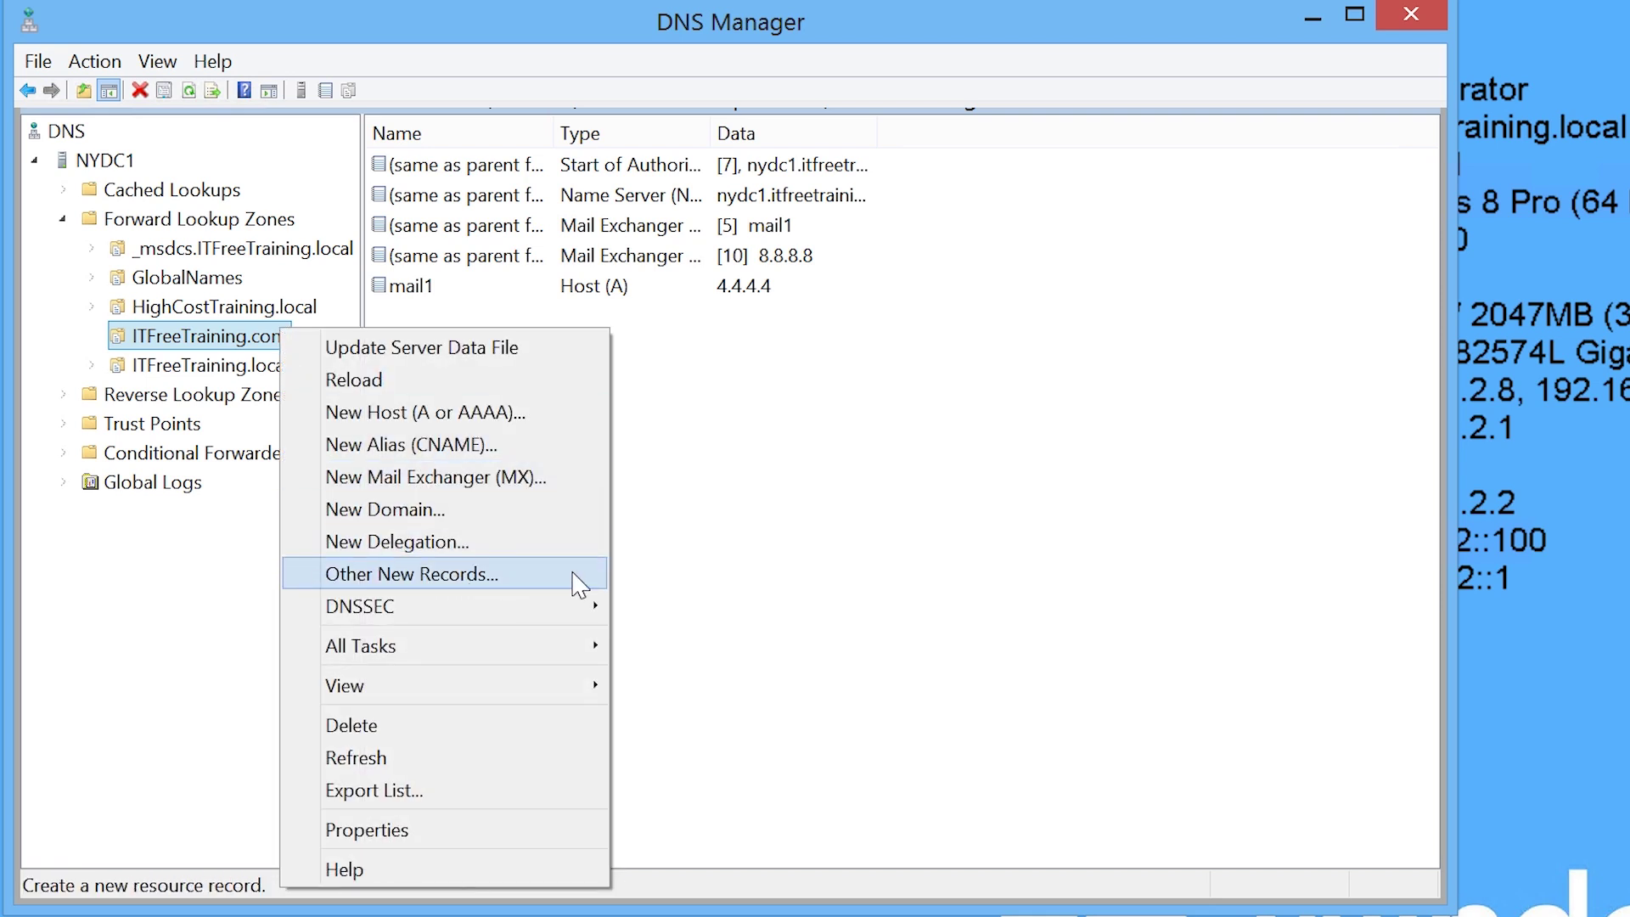
click(575, 577)
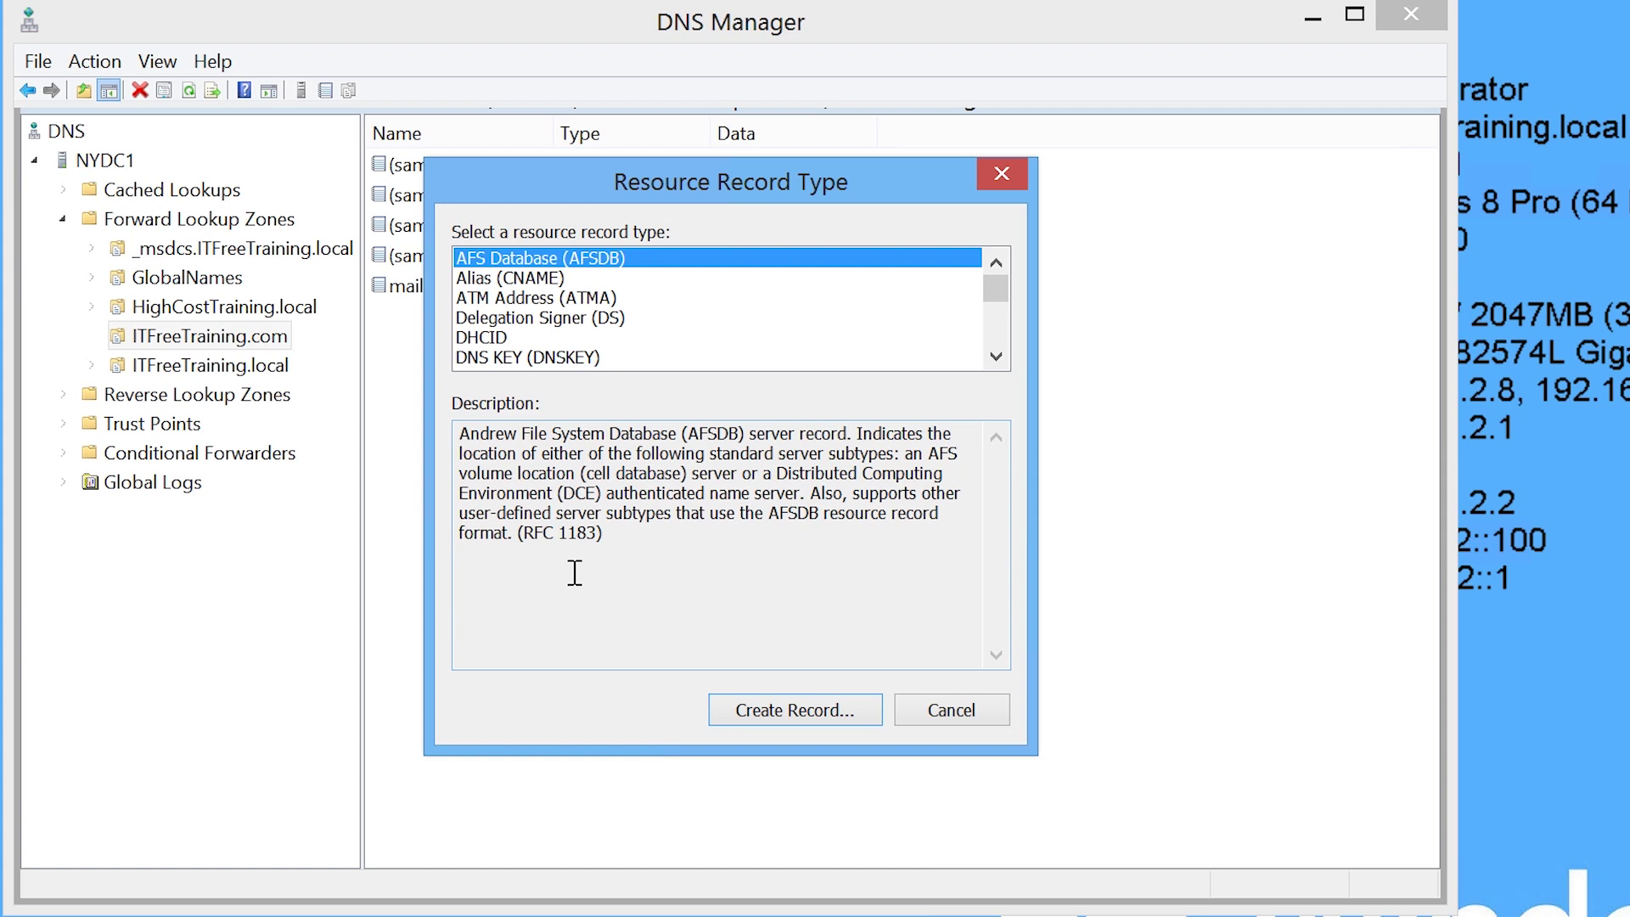
key(s)
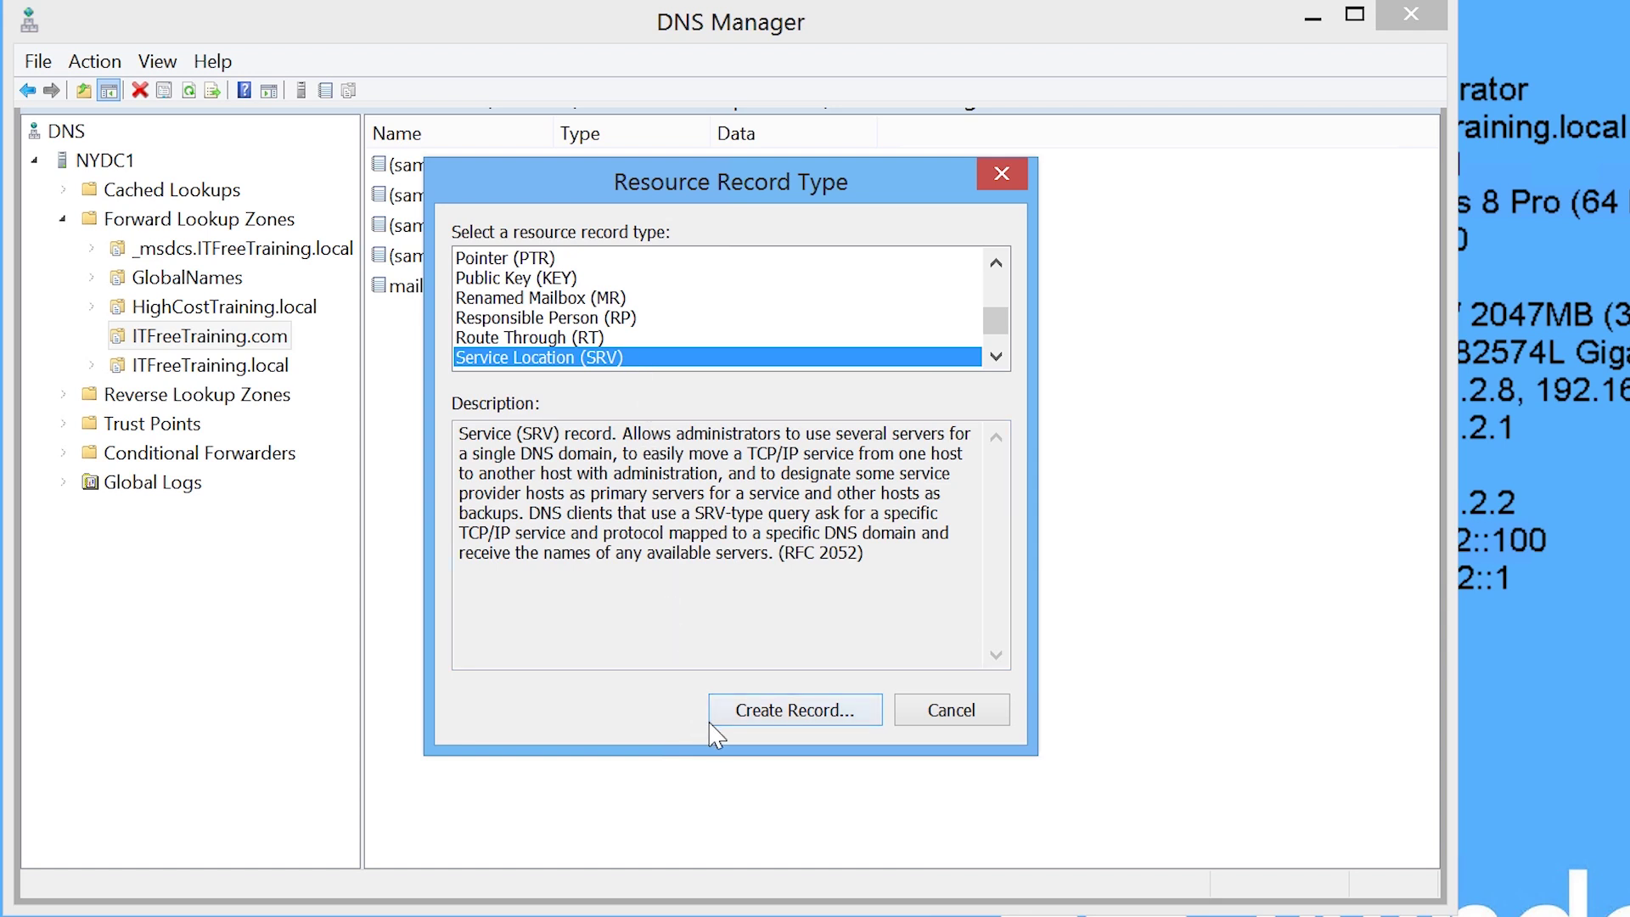
click(851, 713)
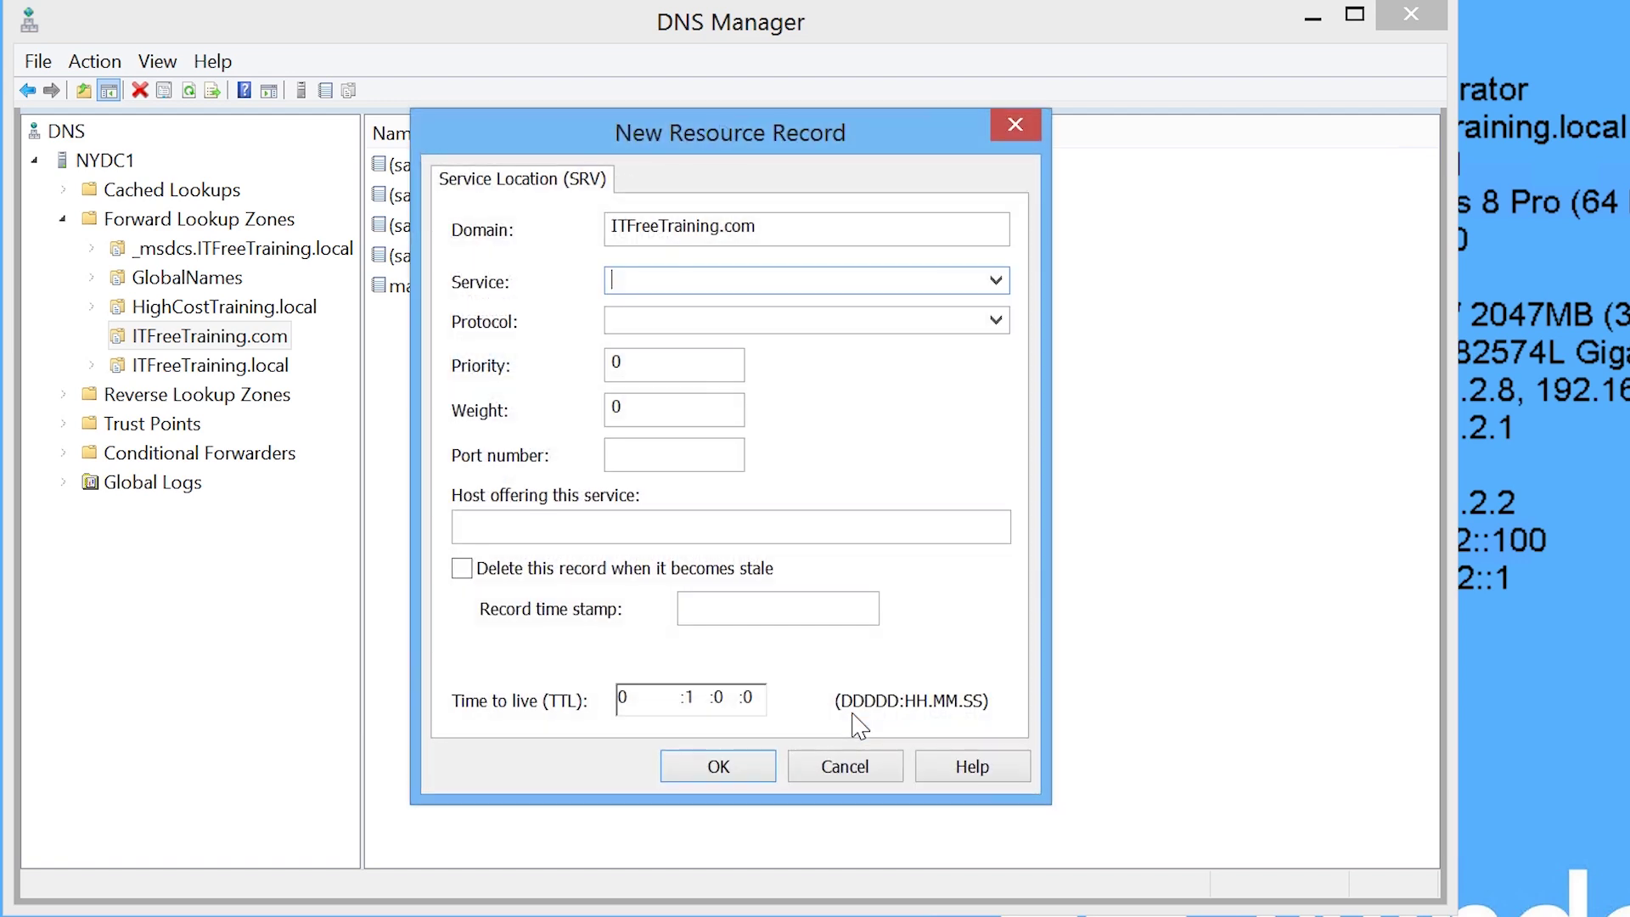